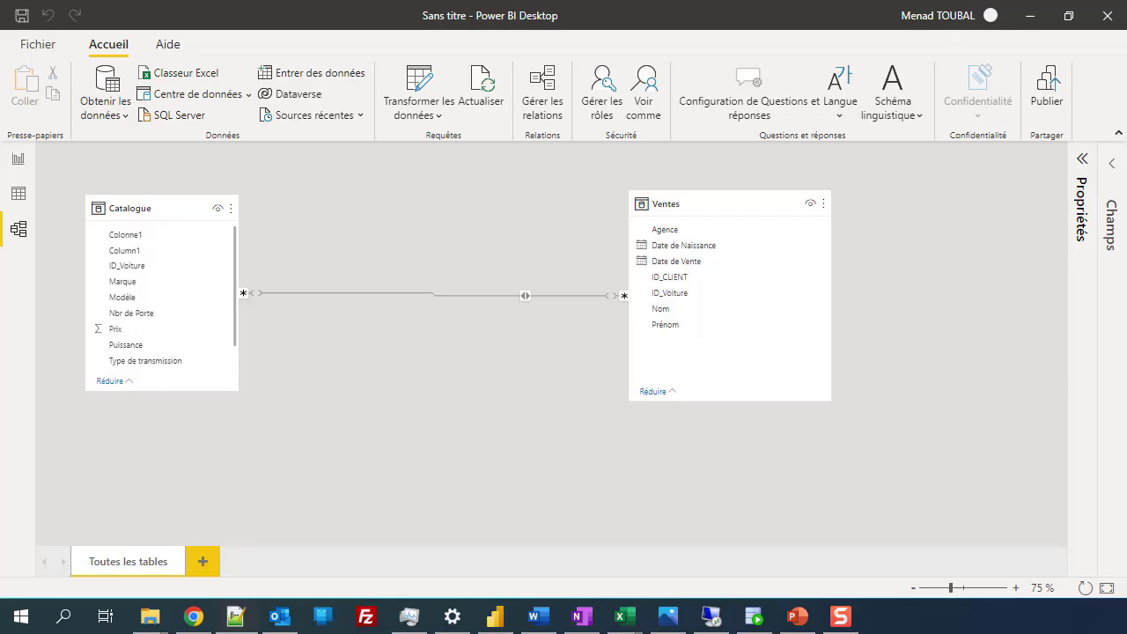
Step: Start a new Notepad++ note listing '1) Oracle Data Access Client' and '2) Driver / pilote ODBC'
{"action": "key", "text": "alt+Tab"}
{"action": "key", "text": "ctrl+n"}
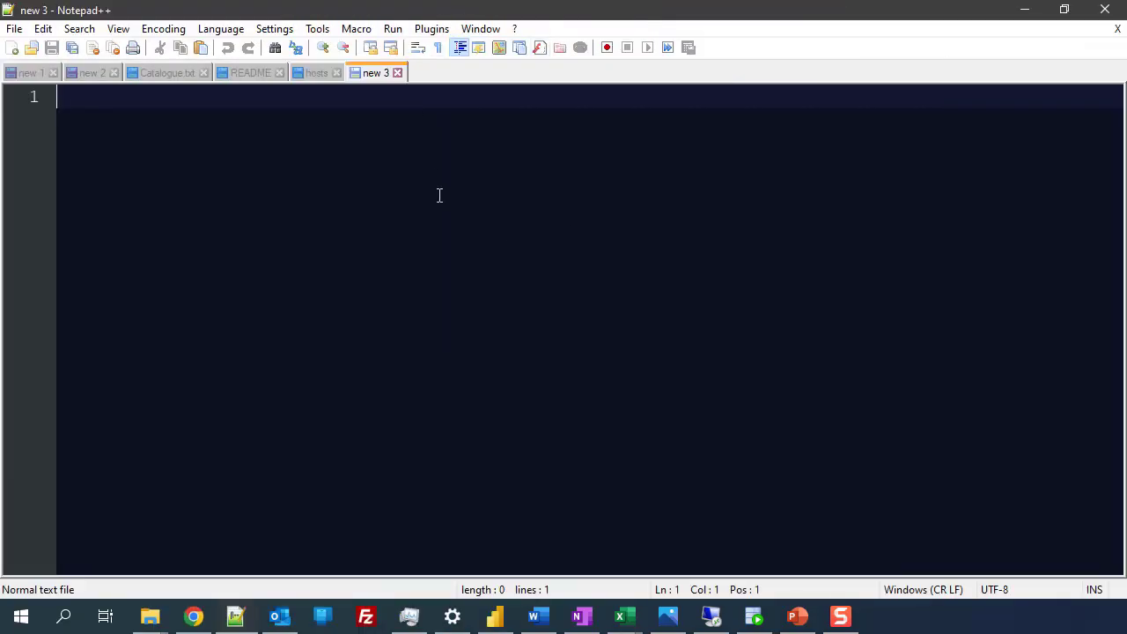
{"action": "type", "text": "Oracle "}
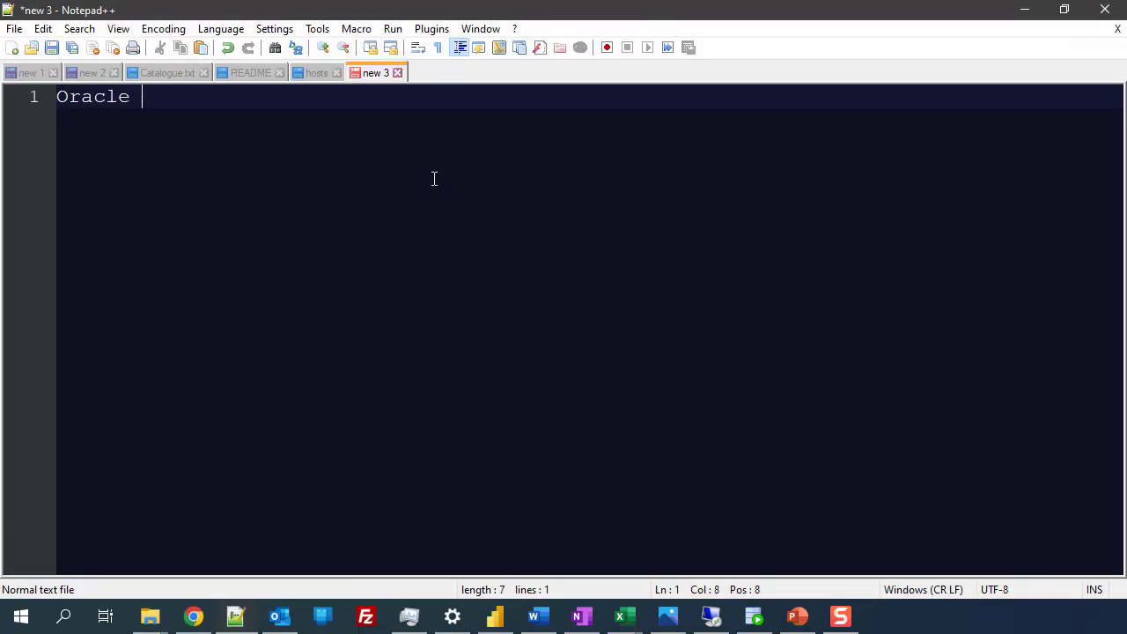
{"action": "type", "text": "Data "}
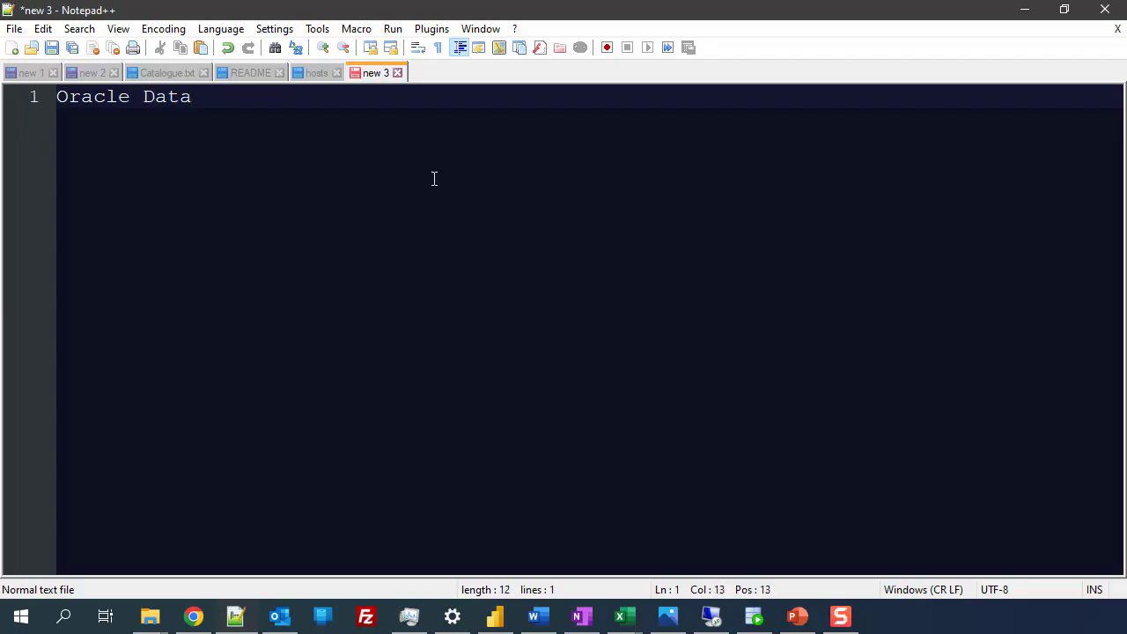
{"action": "type", "text": "Access Client"}
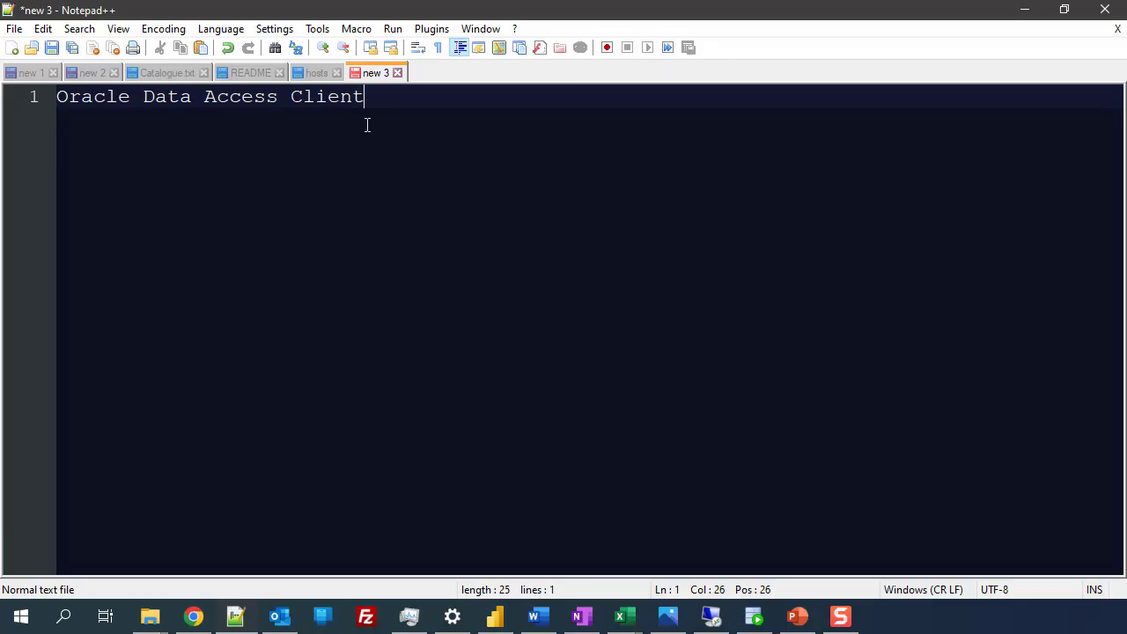
{"action": "left_click_drag", "start_coordinate": [389, 103], "coordinate": [54, 98]}
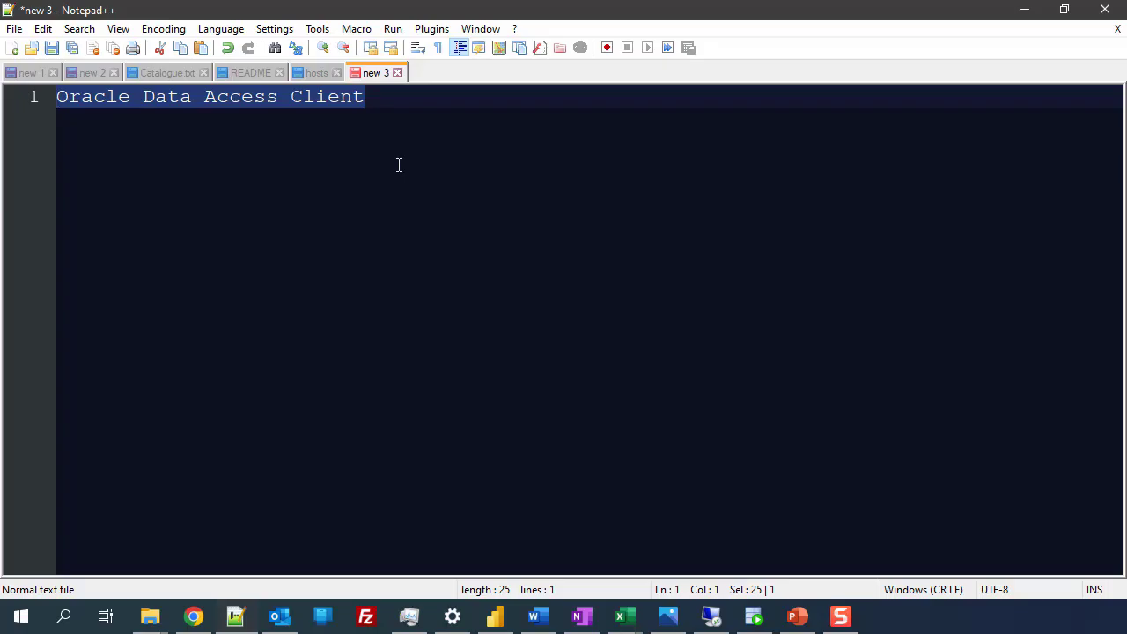
{"action": "left_click", "coordinate": [470, 120]}
{"action": "key", "text": "Home"}
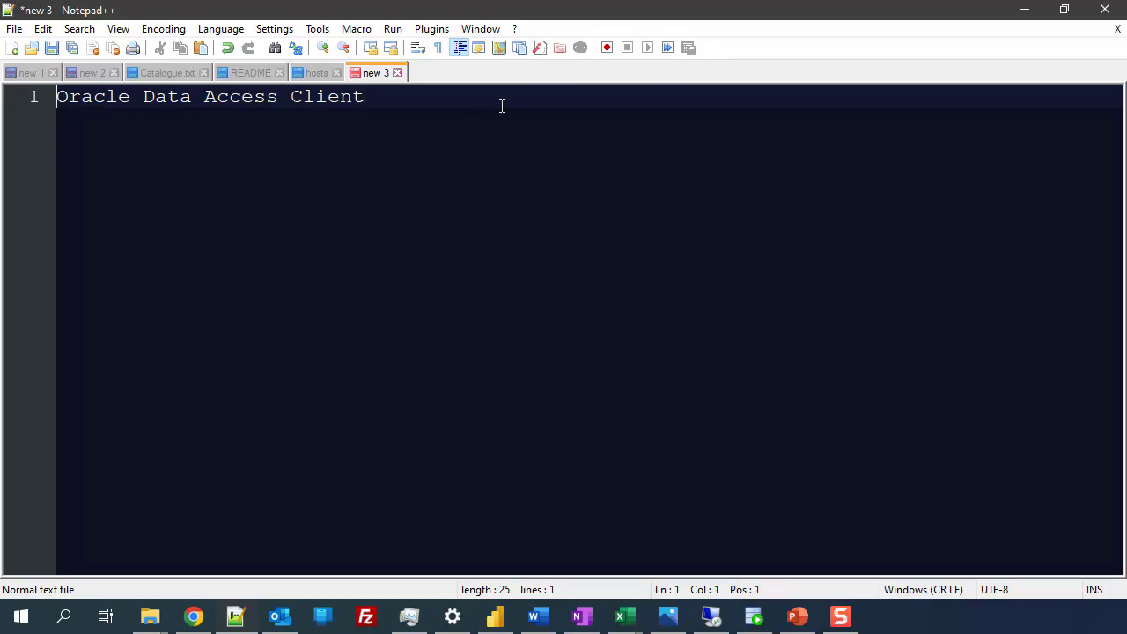
{"action": "key", "text": "Return"}
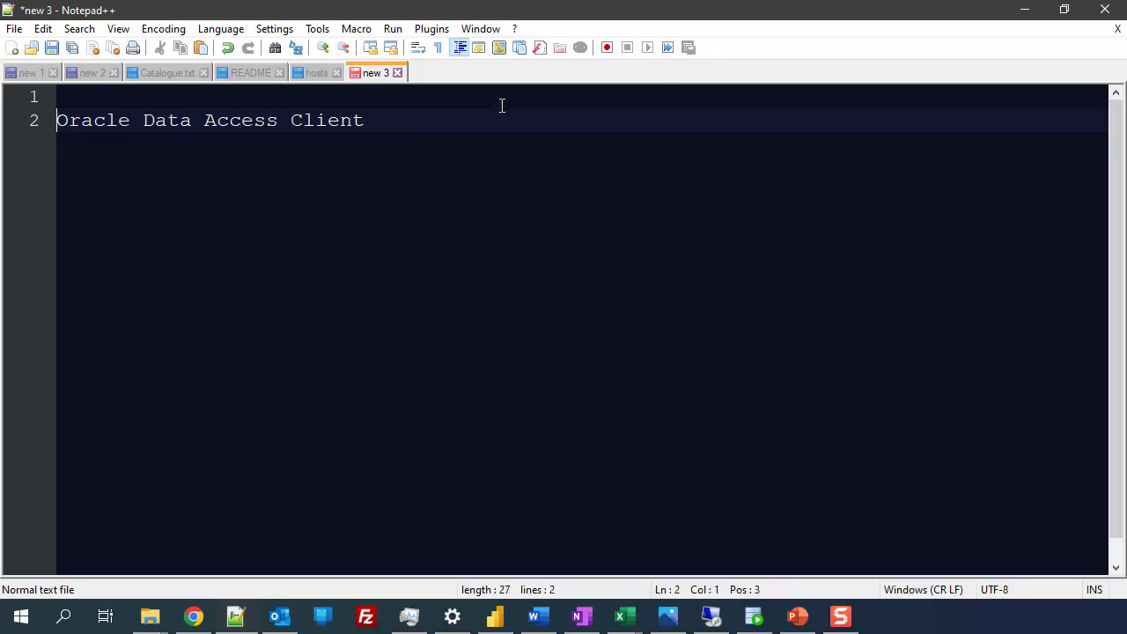
{"action": "type", "text": "1)"}
{"action": "key", "text": "End"}
{"action": "key", "text": "Return"}
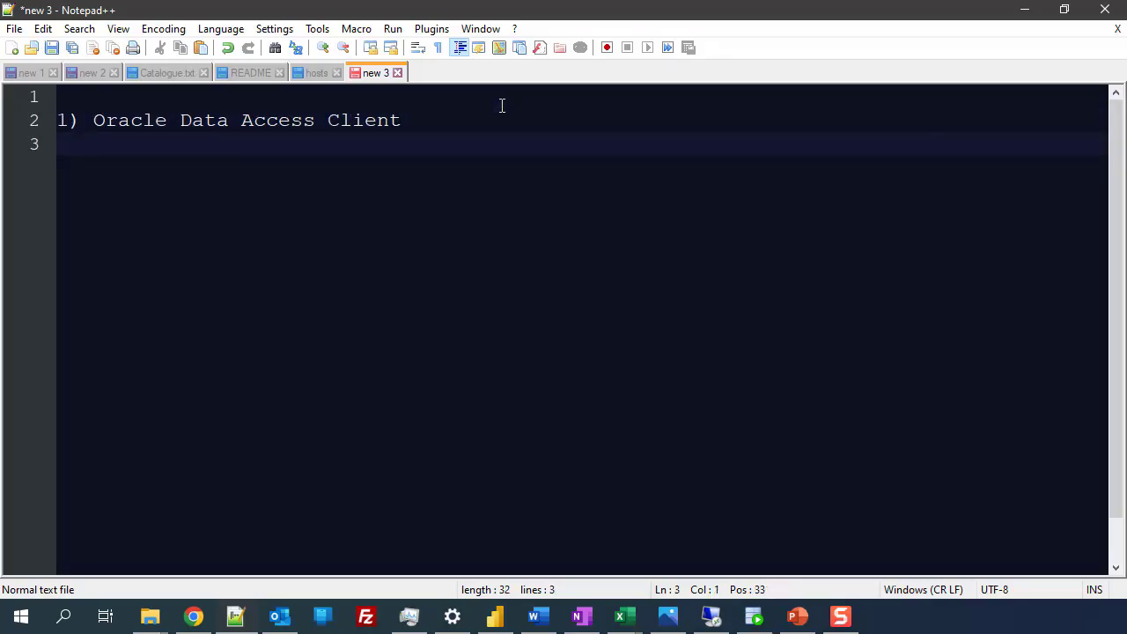
{"action": "type", "text": "2) D"}
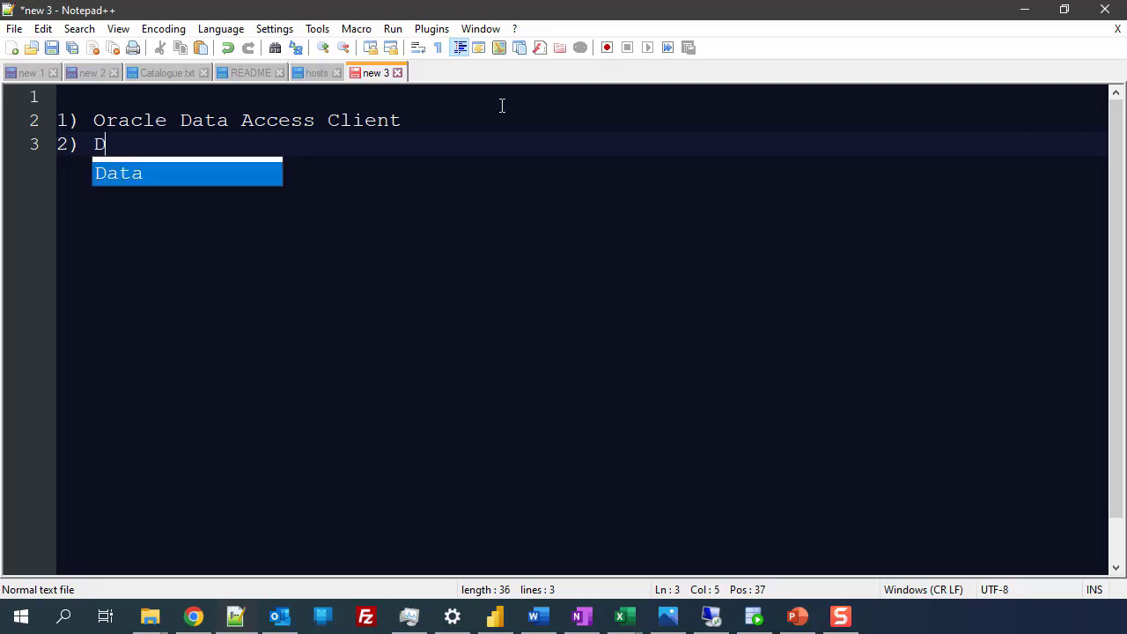
{"action": "type", "text": "river / "}
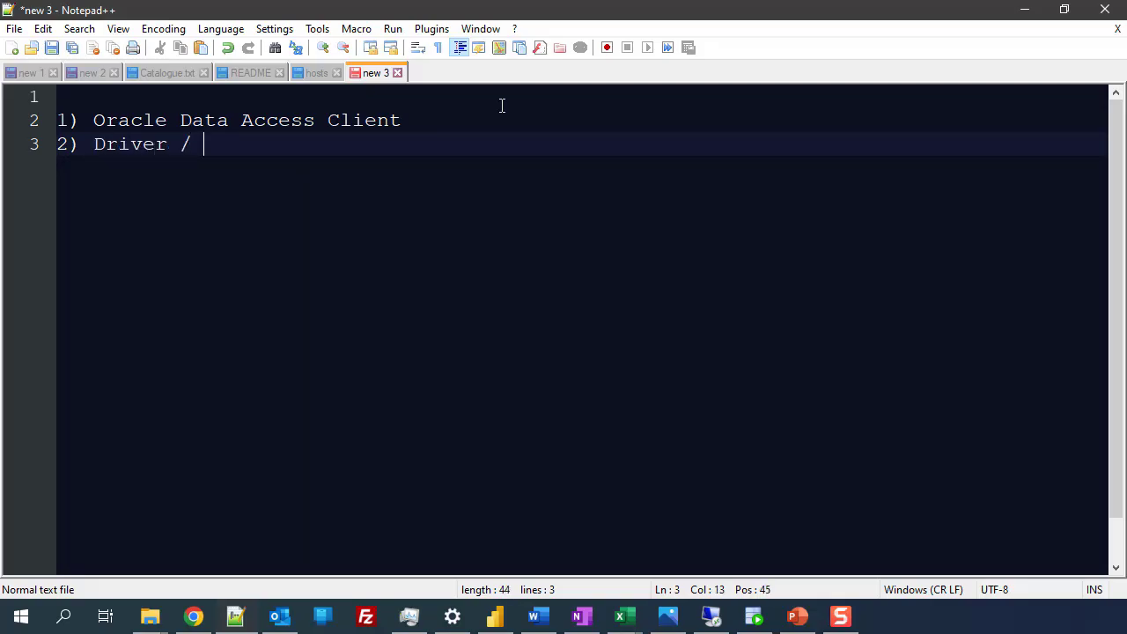
{"action": "type", "text": "pilote O"}
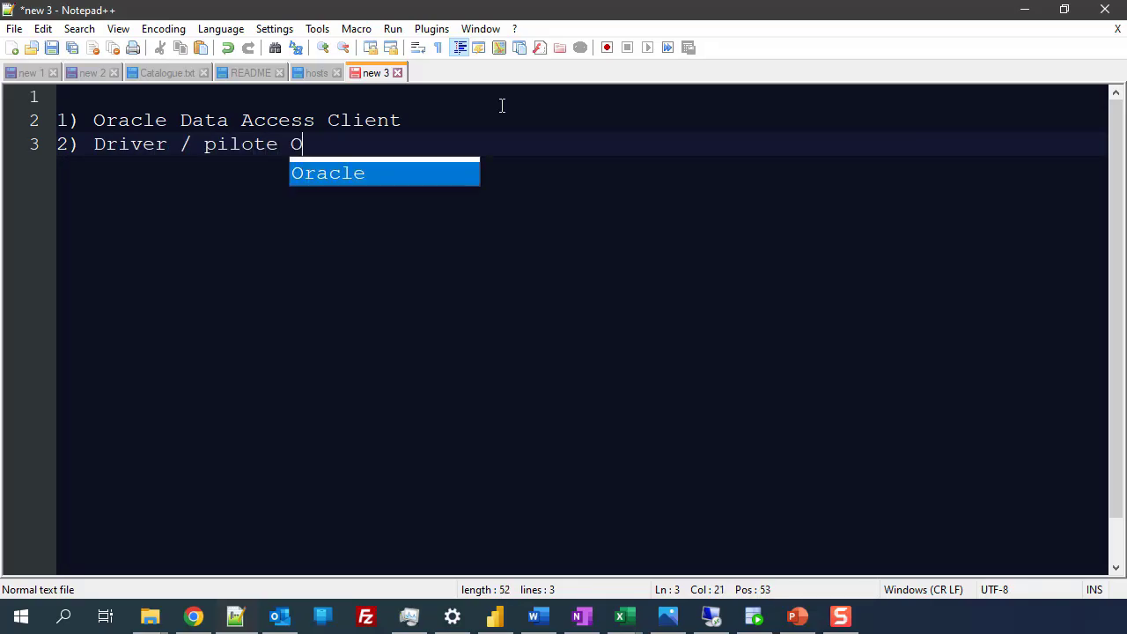
{"action": "type", "text": "DBC"}
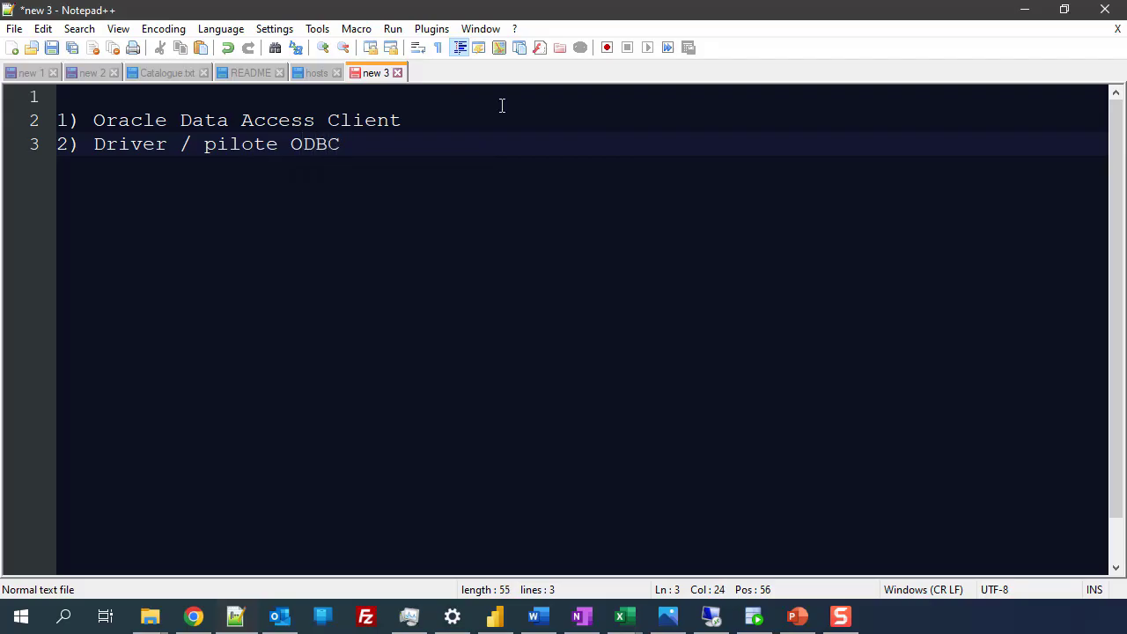
Step: Append '( ODAC )' to the first item, highlight ODAC and ODBC, and move the editor aside
{"action": "left_click", "coordinate": [499, 110]}
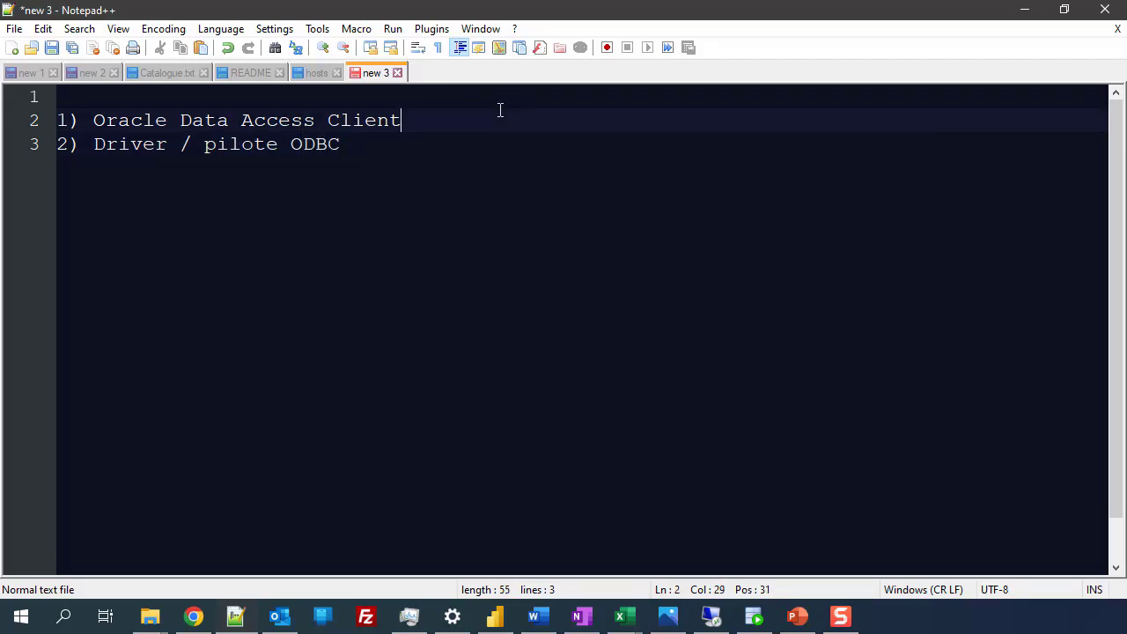
{"action": "type", "text": "( ODAC )"}
{"action": "key", "text": "Left"}
{"action": "key", "text": "Left"}
{"action": "double_click", "coordinate": [463, 121]}
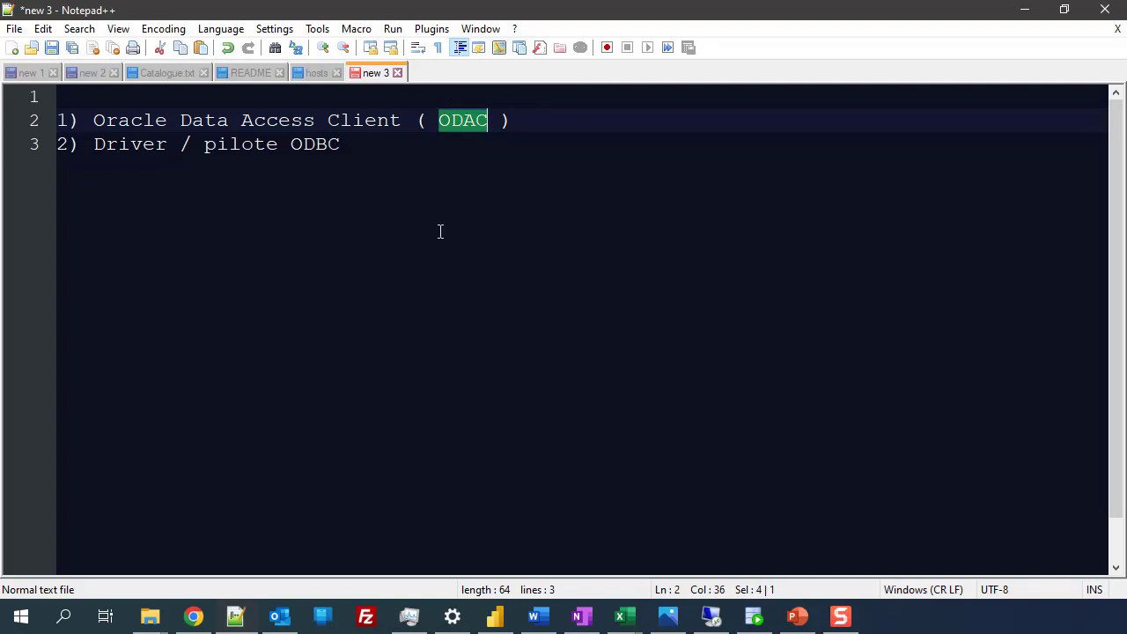
{"action": "left_click_drag", "start_coordinate": [291, 143], "coordinate": [346, 144]}
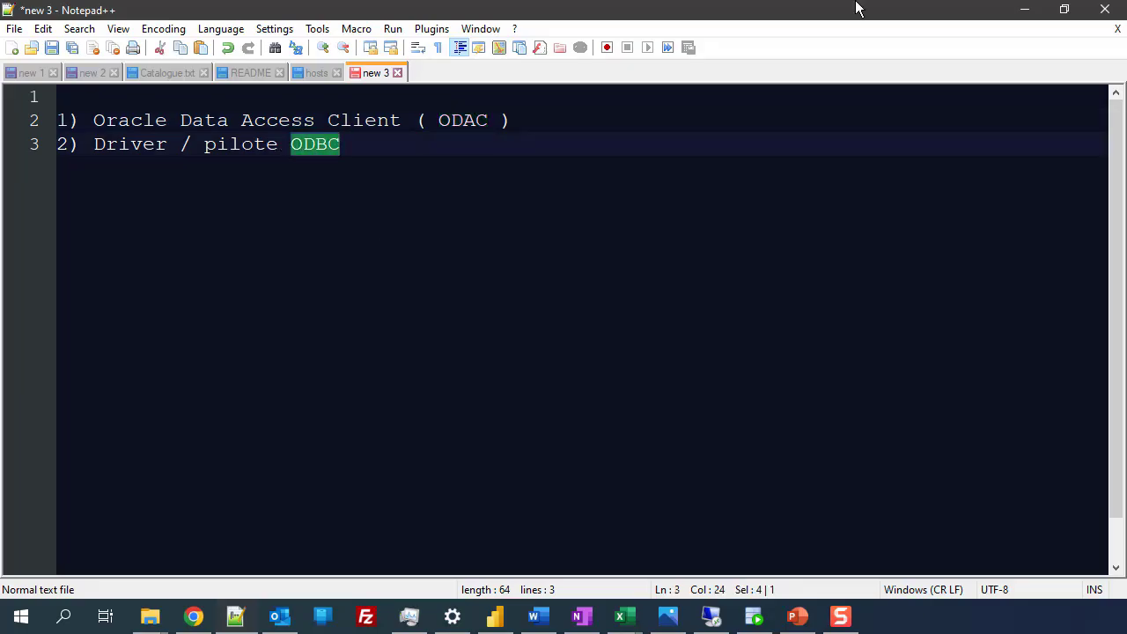
{"action": "double_click", "coordinate": [855, 8]}
{"action": "left_click_drag", "start_coordinate": [847, 18], "coordinate": [837, 630]}
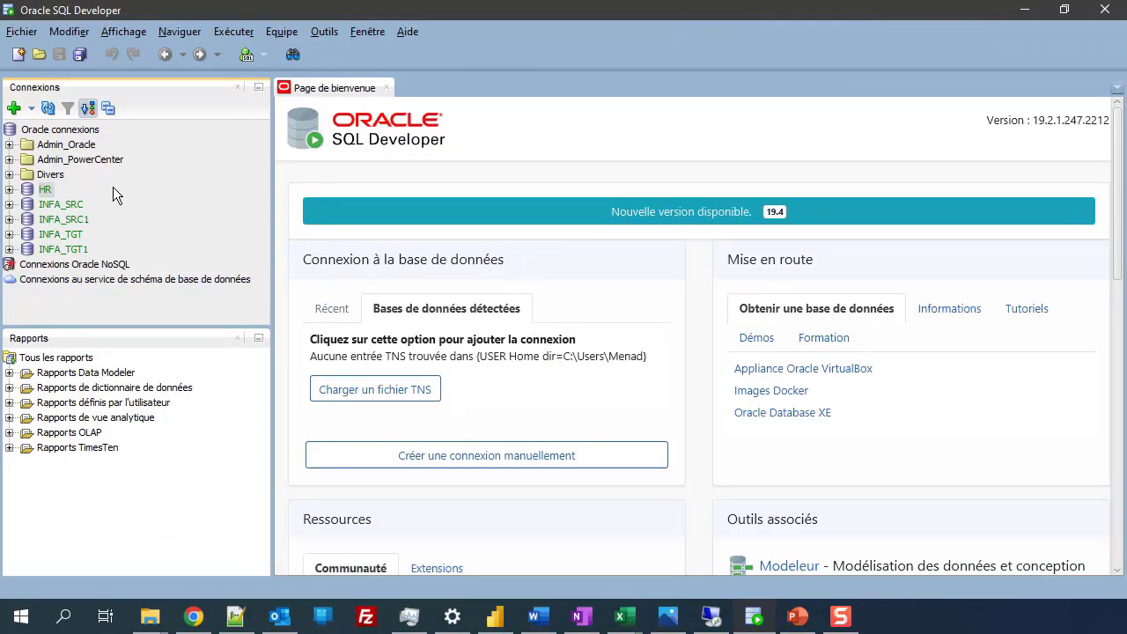
{"action": "right_click", "coordinate": [41, 189]}
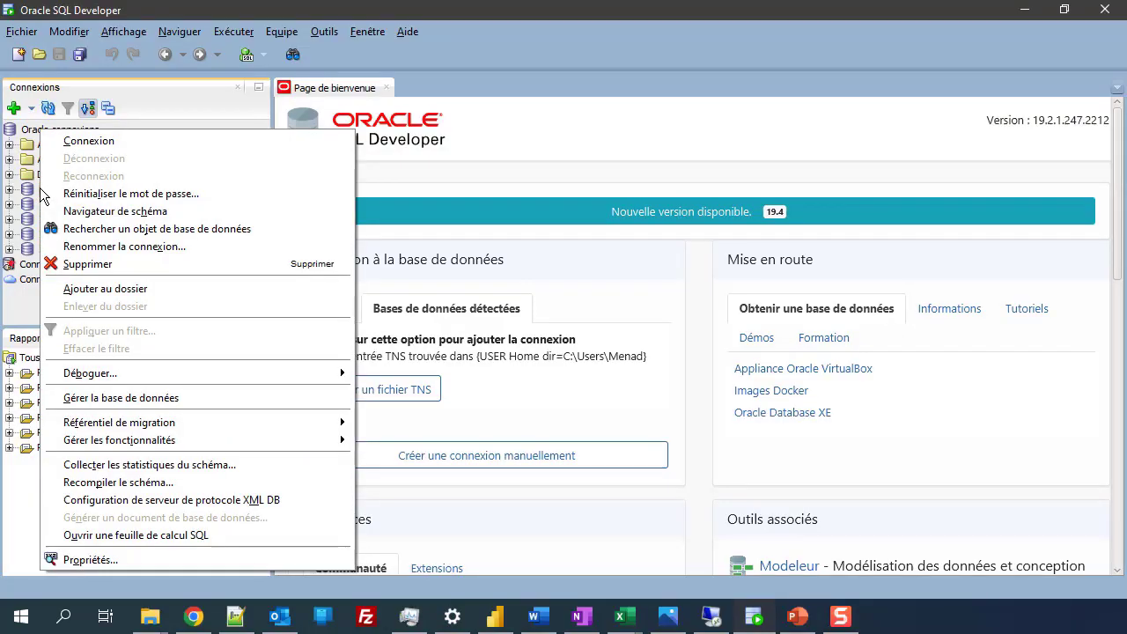
{"action": "left_click", "coordinate": [73, 561]}
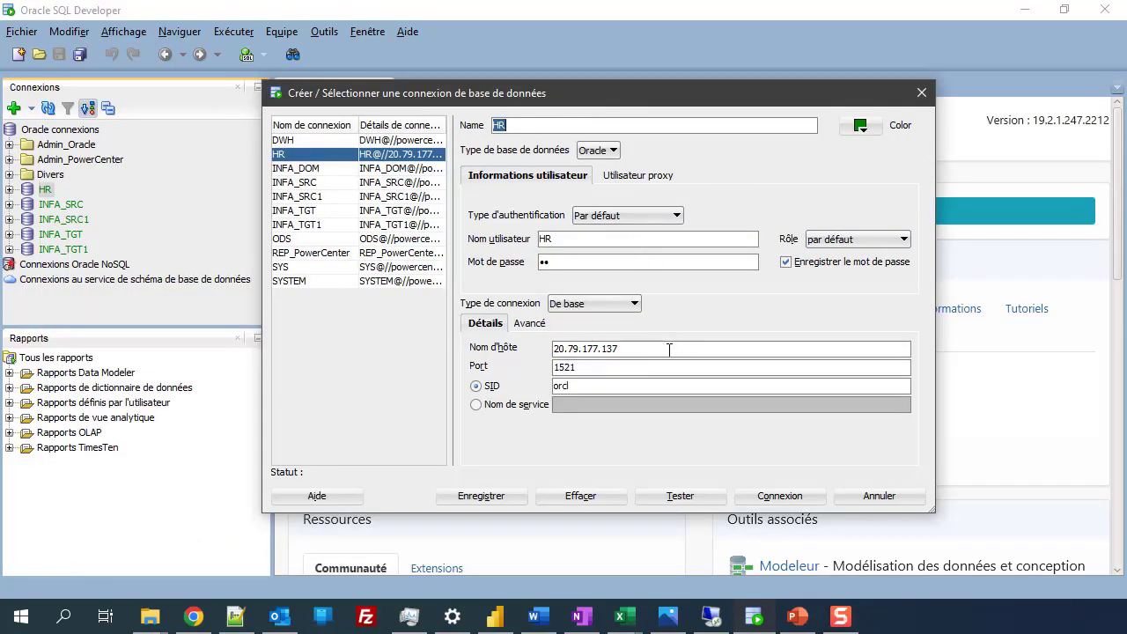
{"action": "left_click", "coordinate": [619, 348]}
{"action": "double_click", "coordinate": [619, 348]}
{"action": "left_click", "coordinate": [585, 238]}
{"action": "left_click", "coordinate": [521, 125]}
{"action": "left_click", "coordinate": [903, 498]}
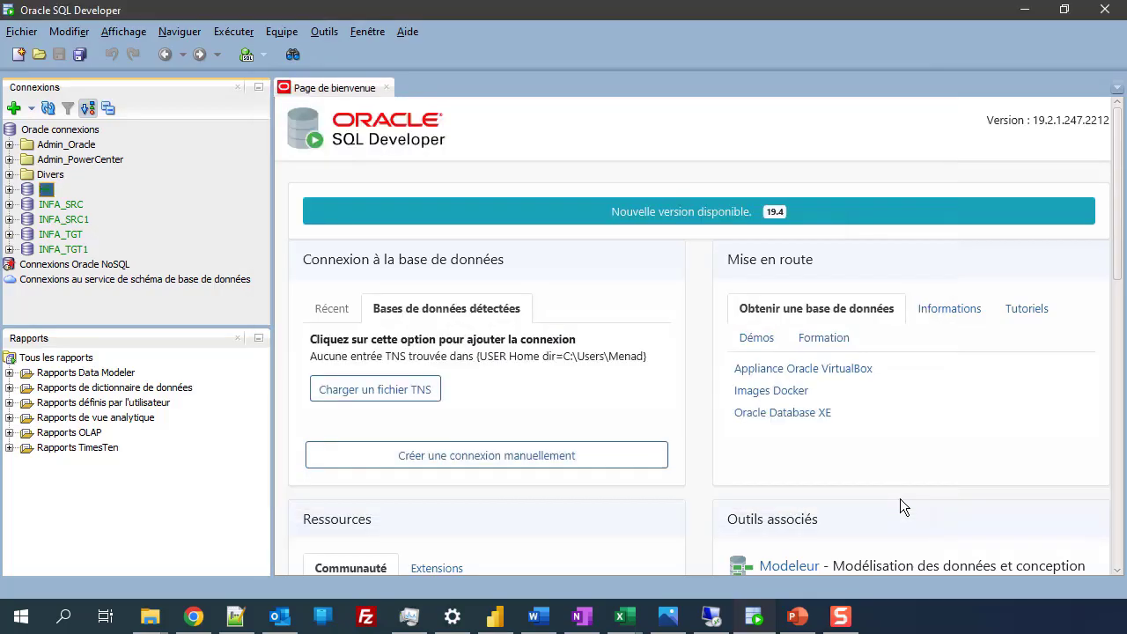
{"action": "right_click", "coordinate": [40, 190]}
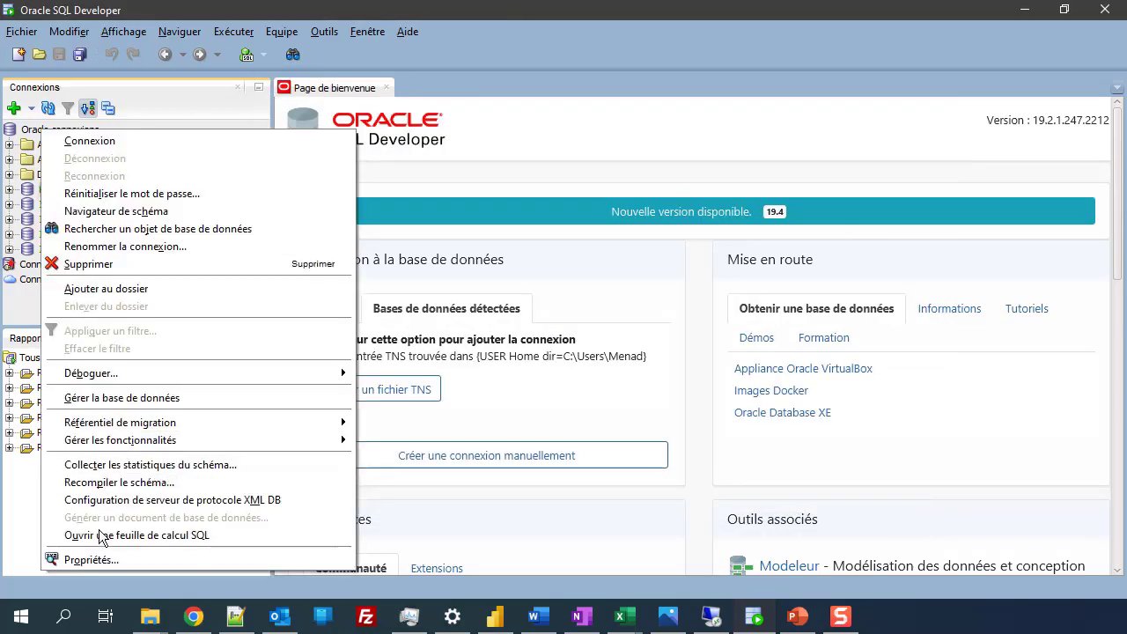
{"action": "left_click", "coordinate": [110, 560]}
{"action": "left_click", "coordinate": [672, 492]}
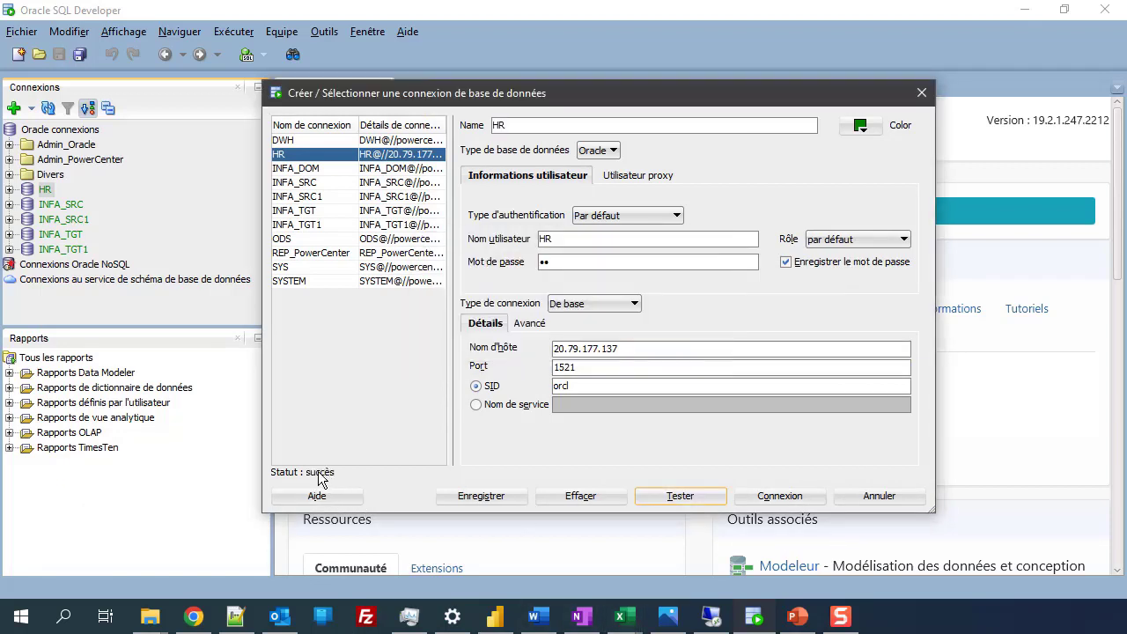
{"action": "left_click", "coordinate": [895, 496]}
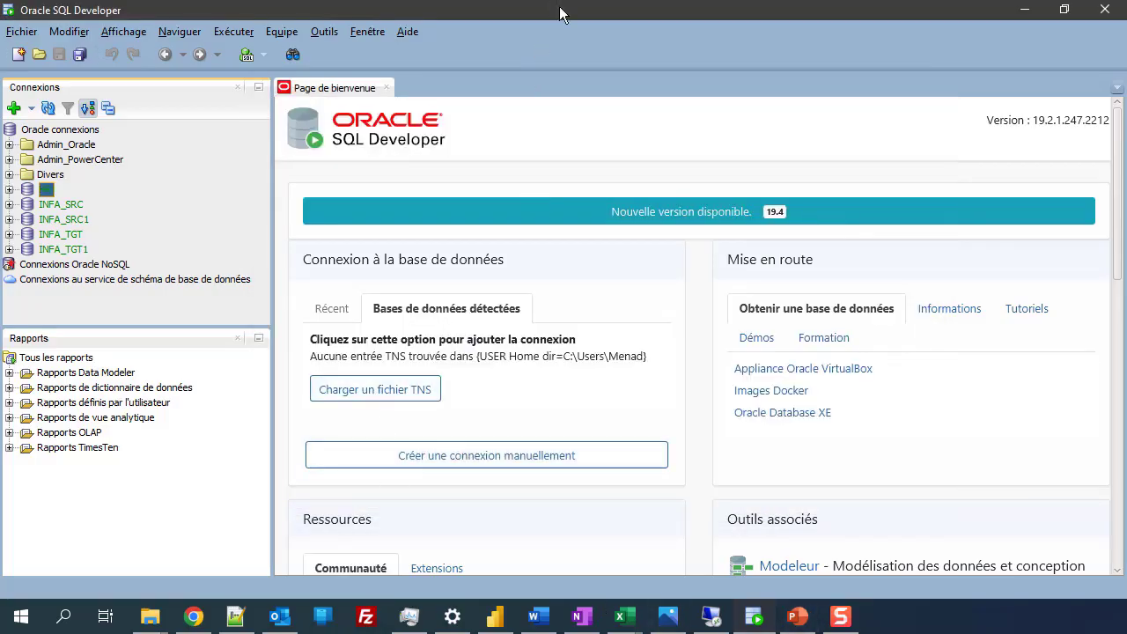
{"action": "left_click_drag", "start_coordinate": [559, 7], "coordinate": [0, 361]}
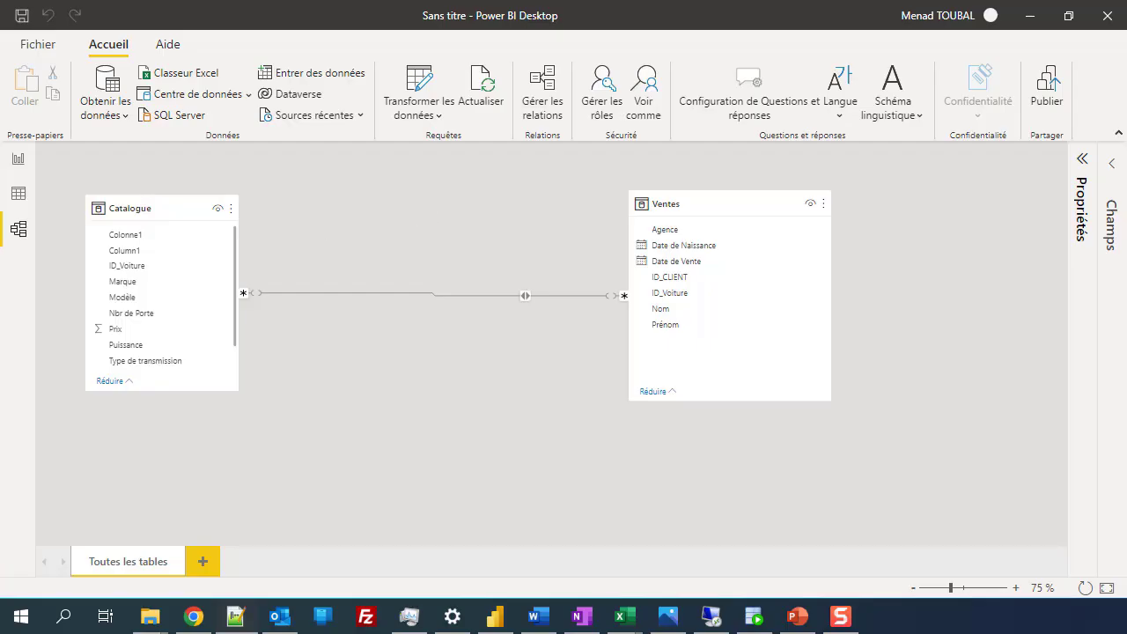
Step: Search 'odbc' and launch Sources de données ODBC (64 bits), moving its window higher
{"action": "left_click", "coordinate": [62, 623]}
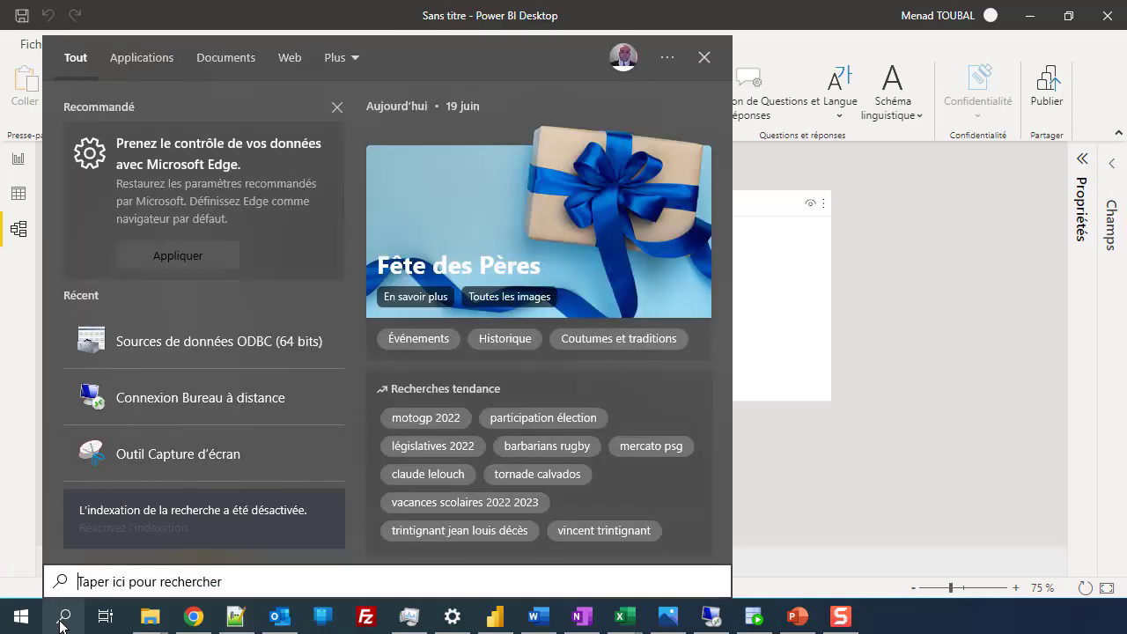
{"action": "type", "text": "odbc"}
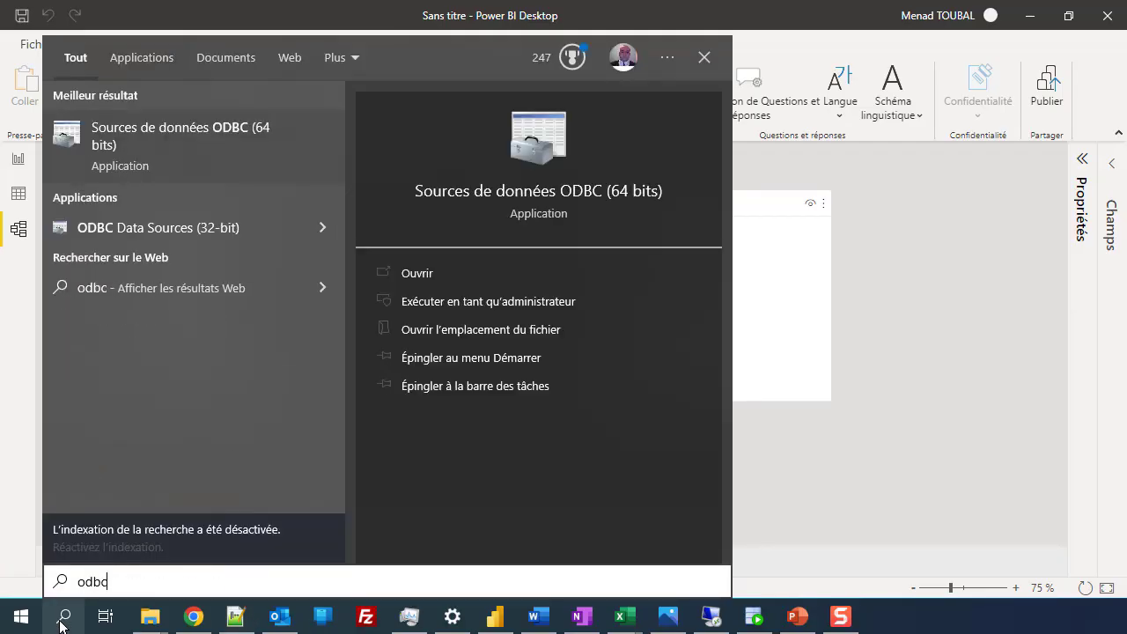
{"action": "left_click", "coordinate": [139, 134]}
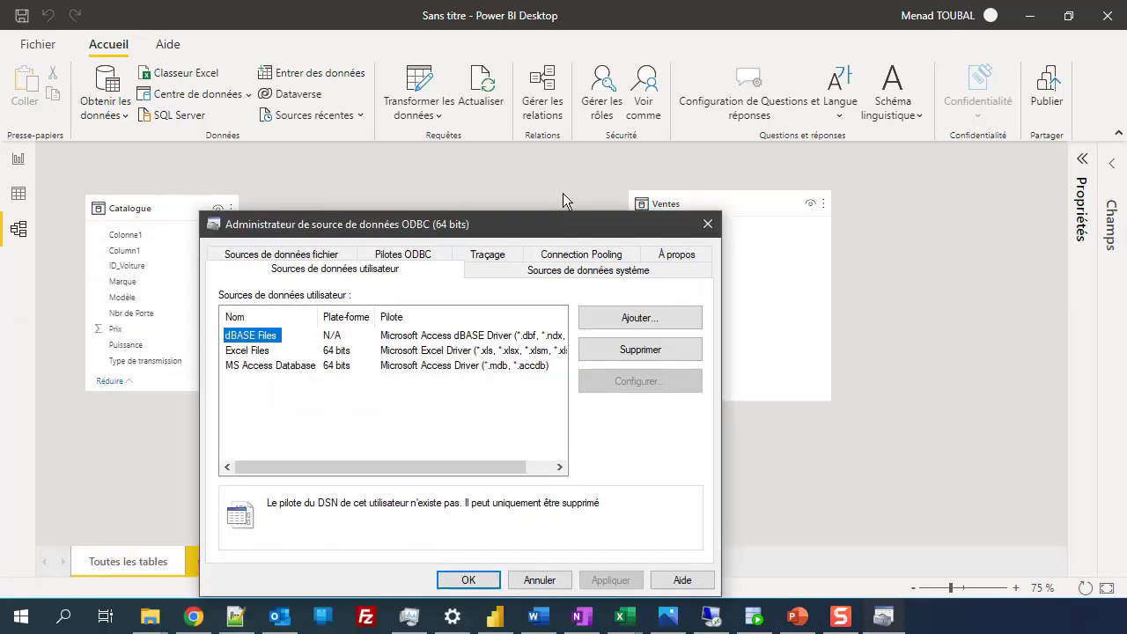
{"action": "left_click_drag", "start_coordinate": [505, 231], "coordinate": [610, 27]}
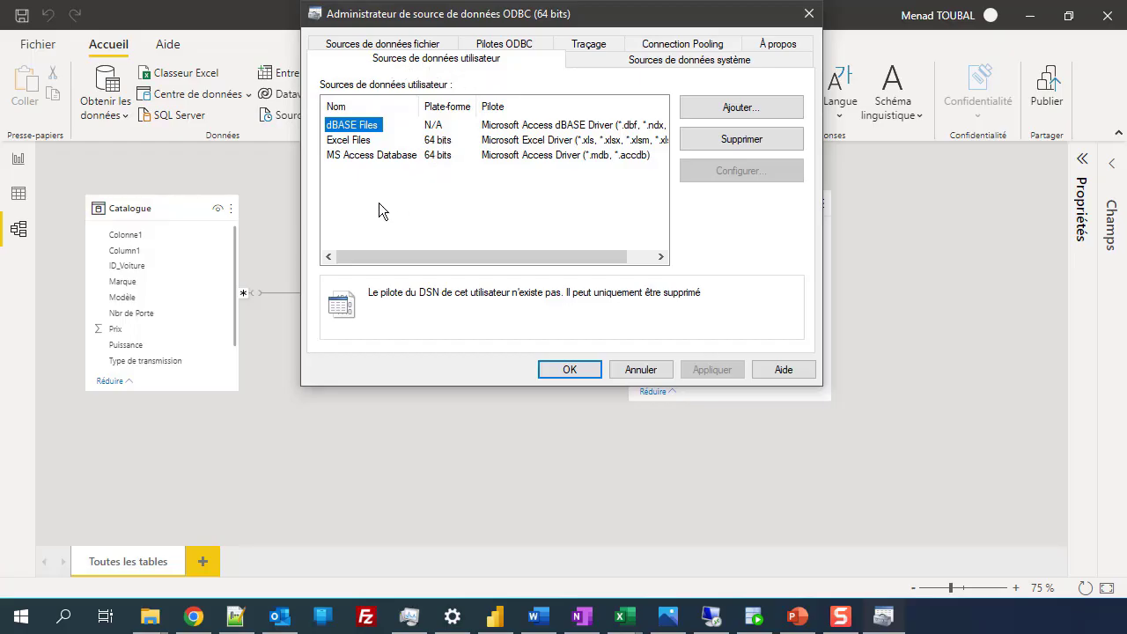
Step: Add a new user data source based on the DataDirect 7.1 Oracle Wire Protocol driver
{"action": "left_click", "coordinate": [751, 113]}
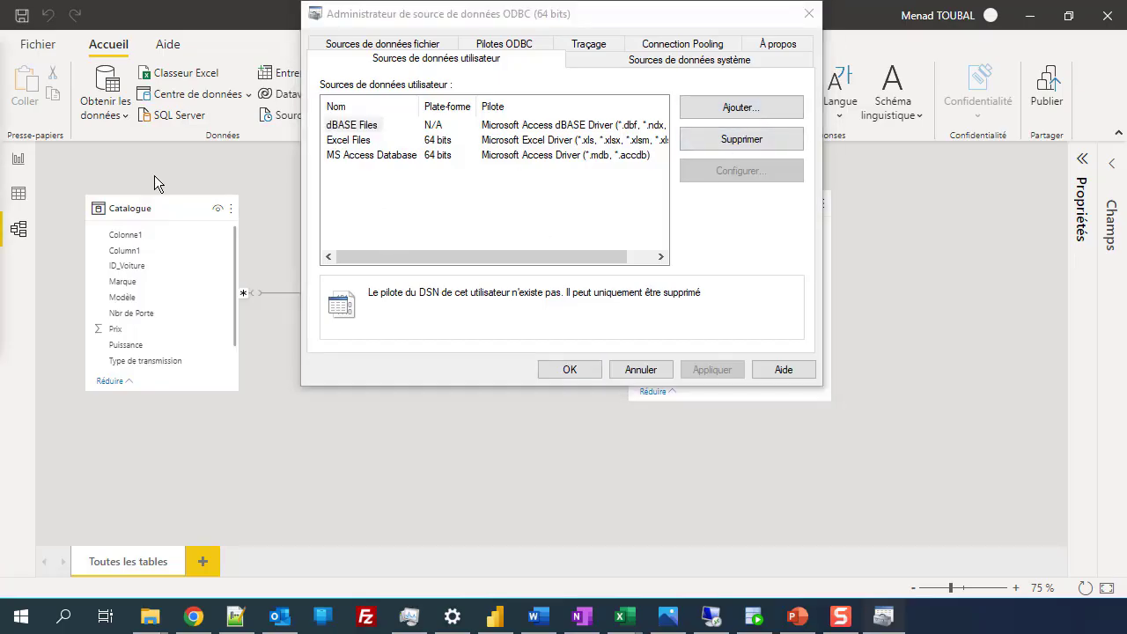
{"action": "left_click_drag", "start_coordinate": [35, 109], "coordinate": [588, 54]}
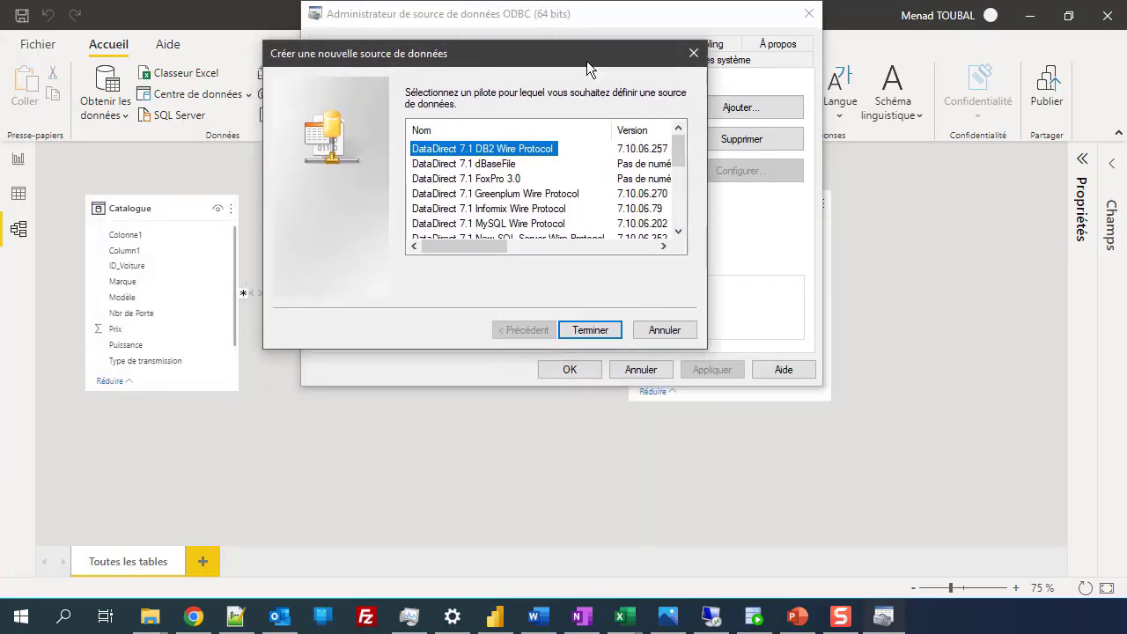
{"action": "left_click_drag", "start_coordinate": [681, 154], "coordinate": [685, 187]}
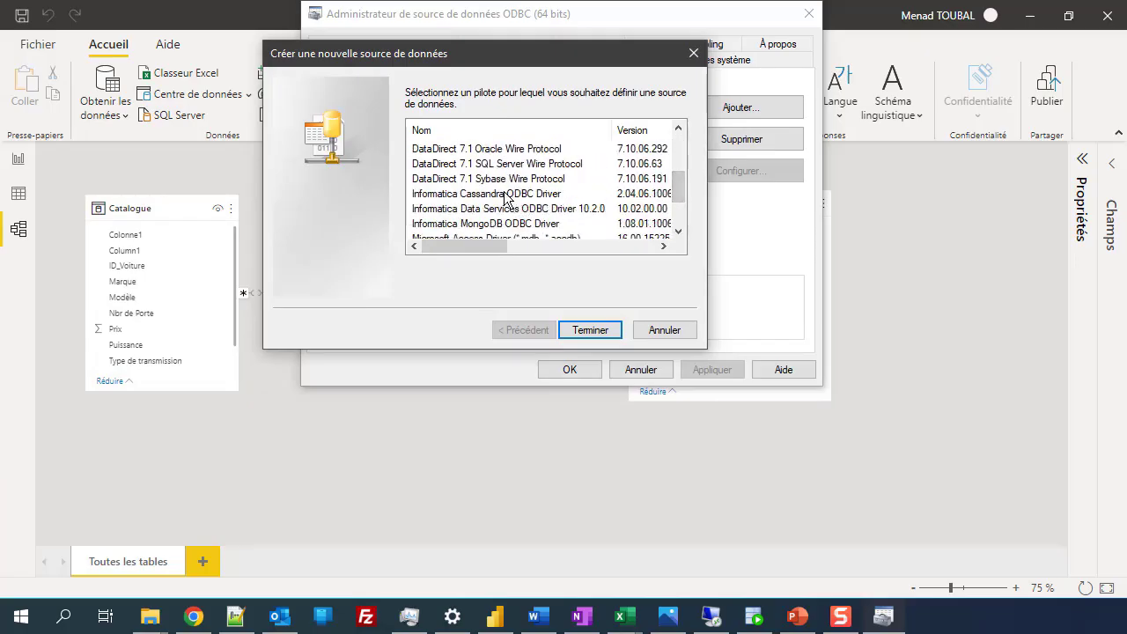
{"action": "left_click", "coordinate": [487, 152]}
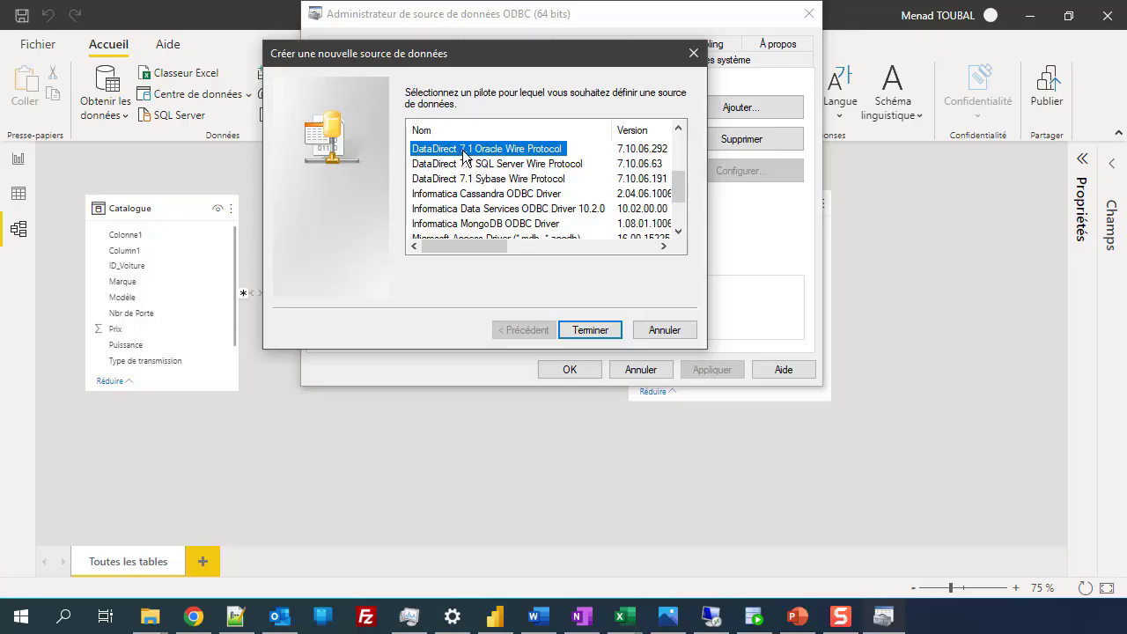
{"action": "left_click", "coordinate": [588, 329]}
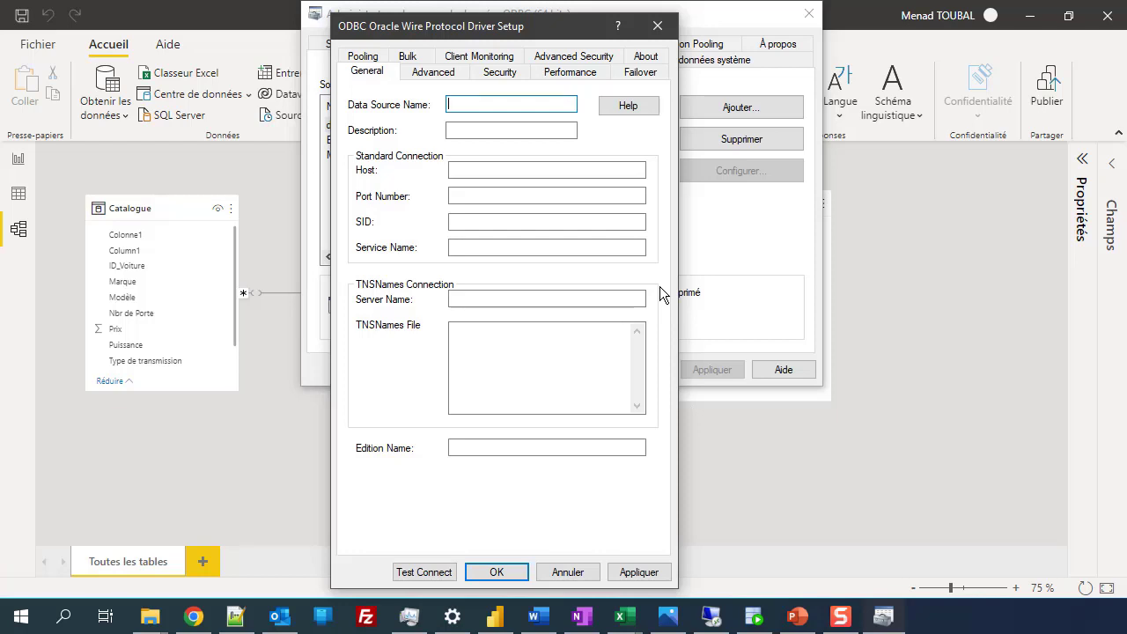
Step: Enter name HR, description 'Base de teste', pasted host 20.79.177.137, port 1521 and SID orcl
{"action": "type", "text": "HR"}
{"action": "key", "text": "Tab"}
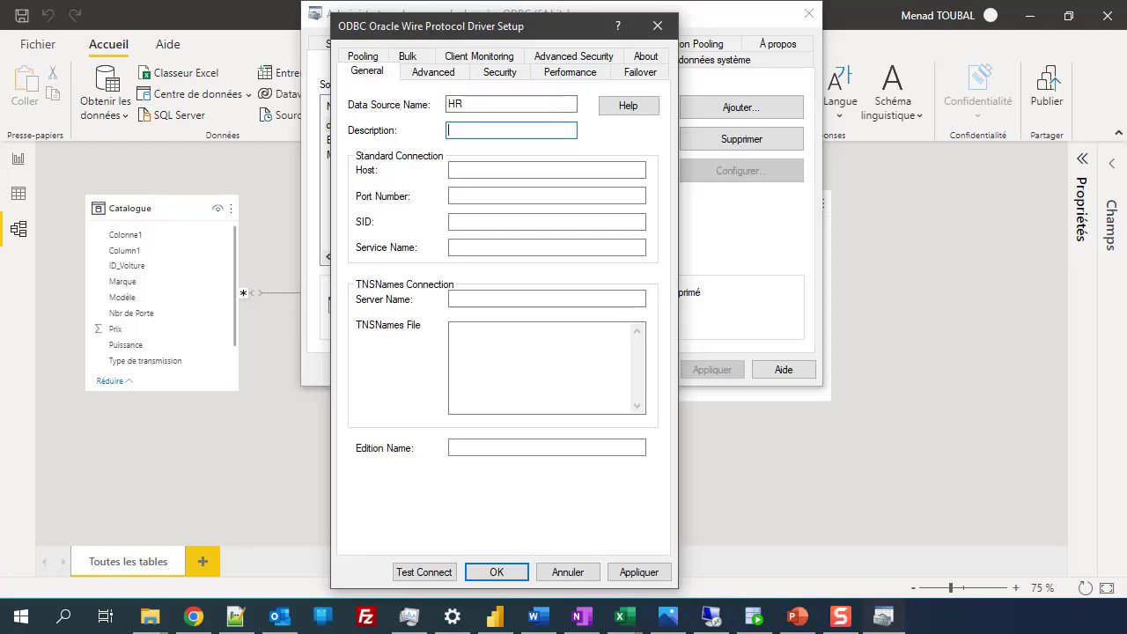
{"action": "type", "text": "Base de teste"}
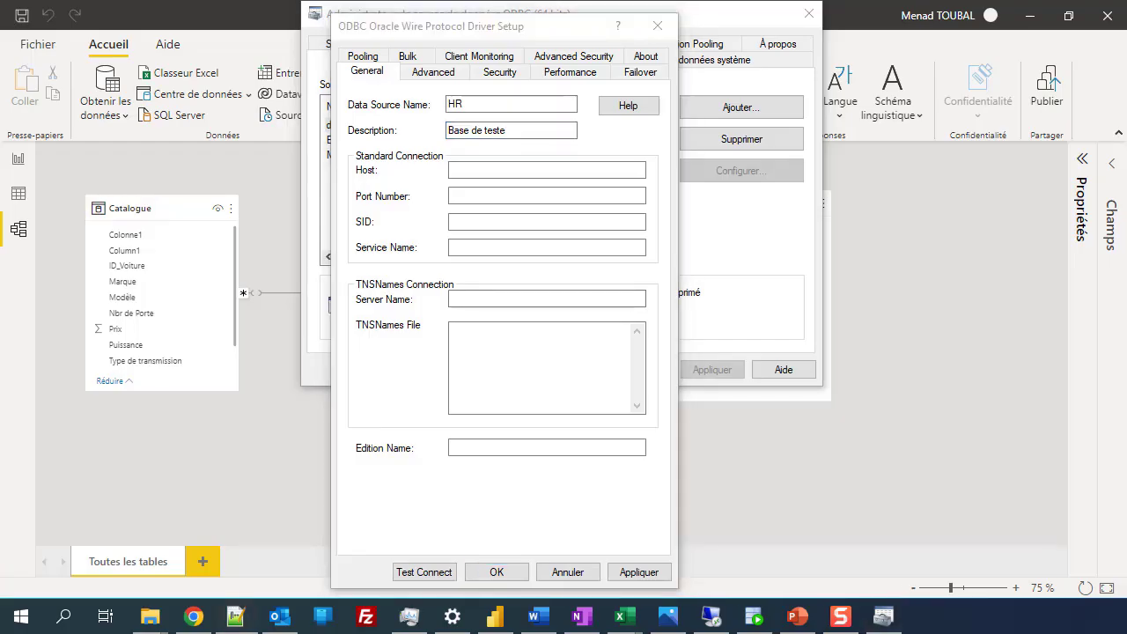
{"action": "left_click", "coordinate": [531, 170]}
{"action": "type", "text": "20.79.177.137"}
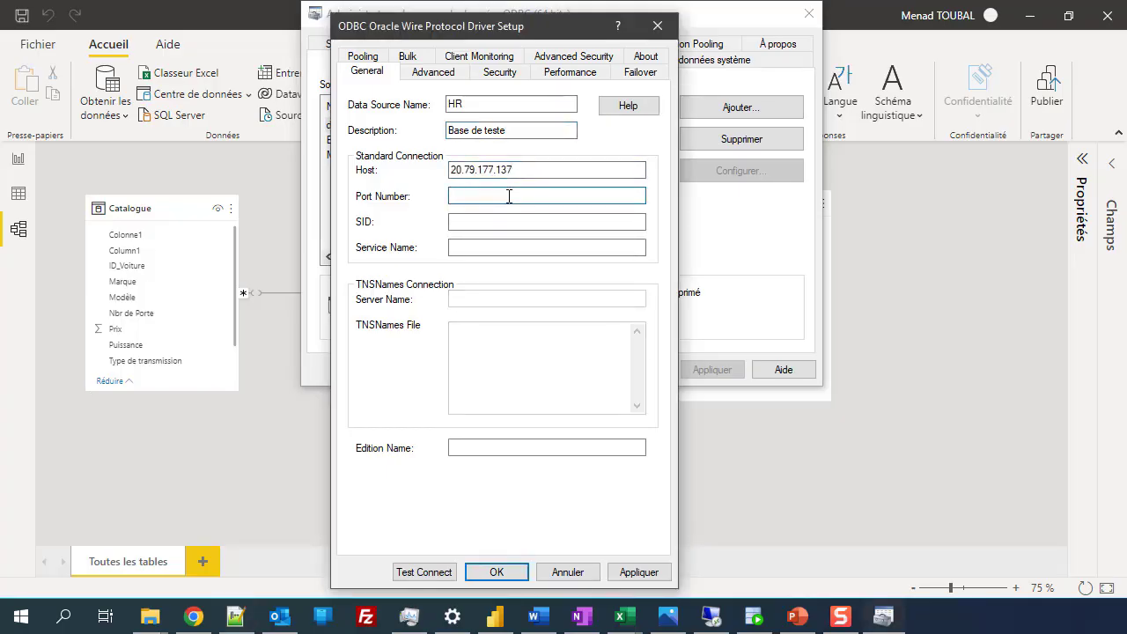
{"action": "type", "text": "1521"}
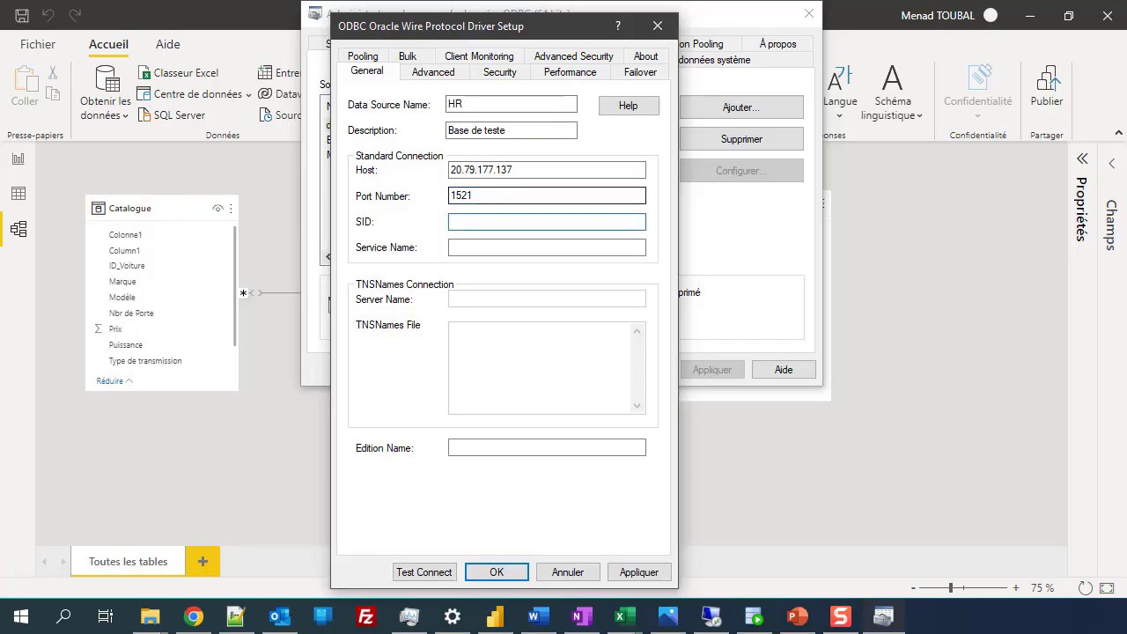
{"action": "type", "text": "orcl"}
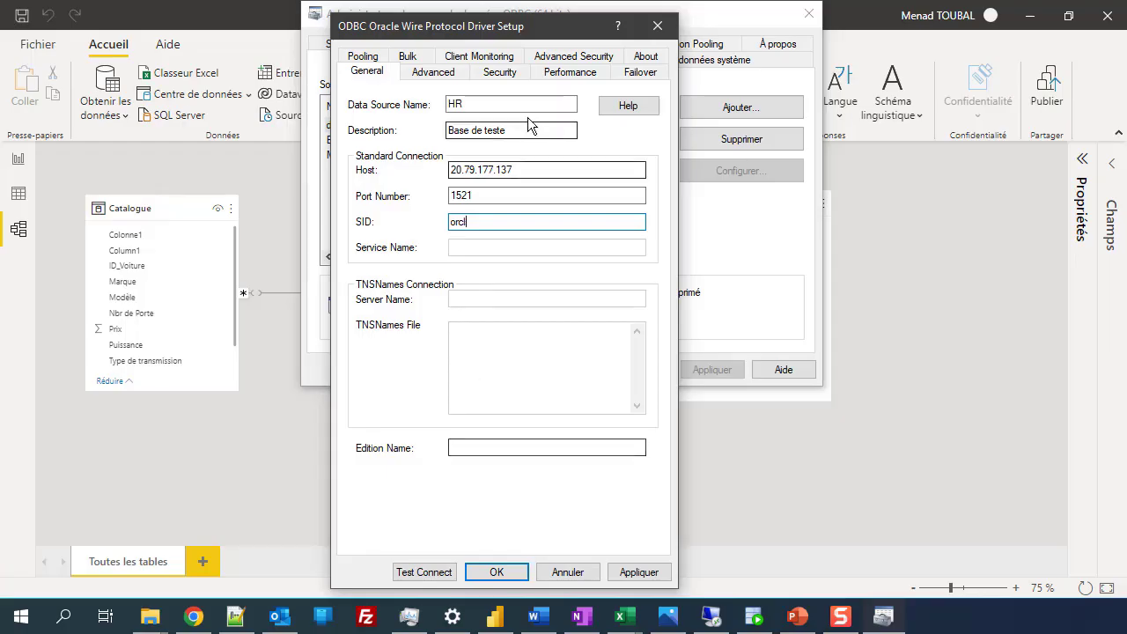
Step: Test the Oracle connection with the database user name and password, and dismiss the success message
{"action": "left_click", "coordinate": [416, 578]}
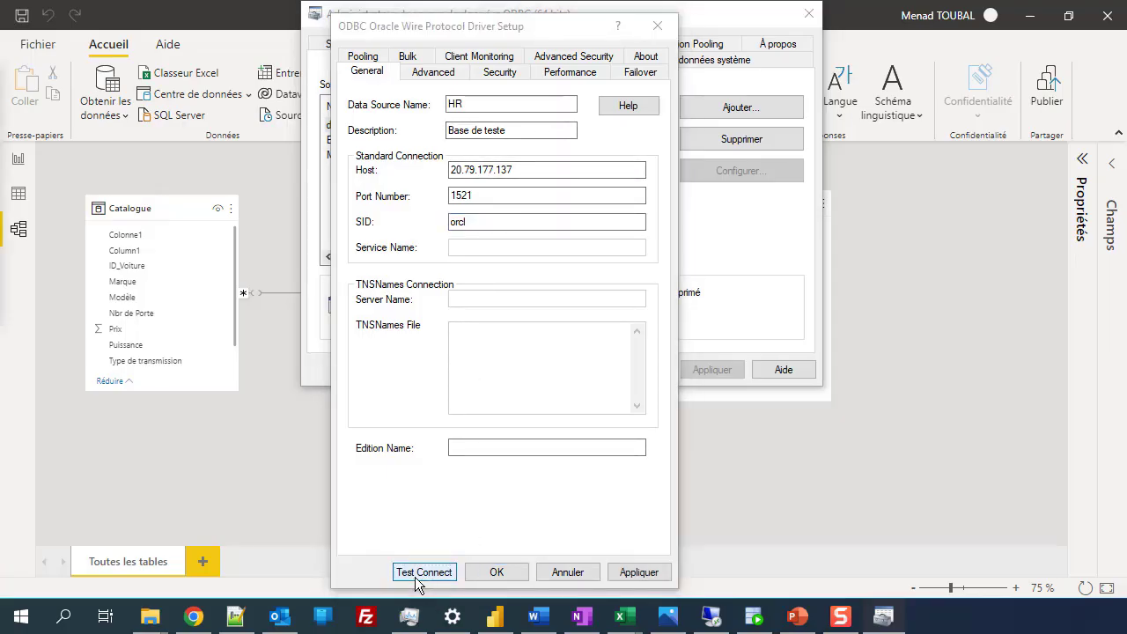
{"action": "left_click_drag", "start_coordinate": [666, 166], "coordinate": [607, 103]}
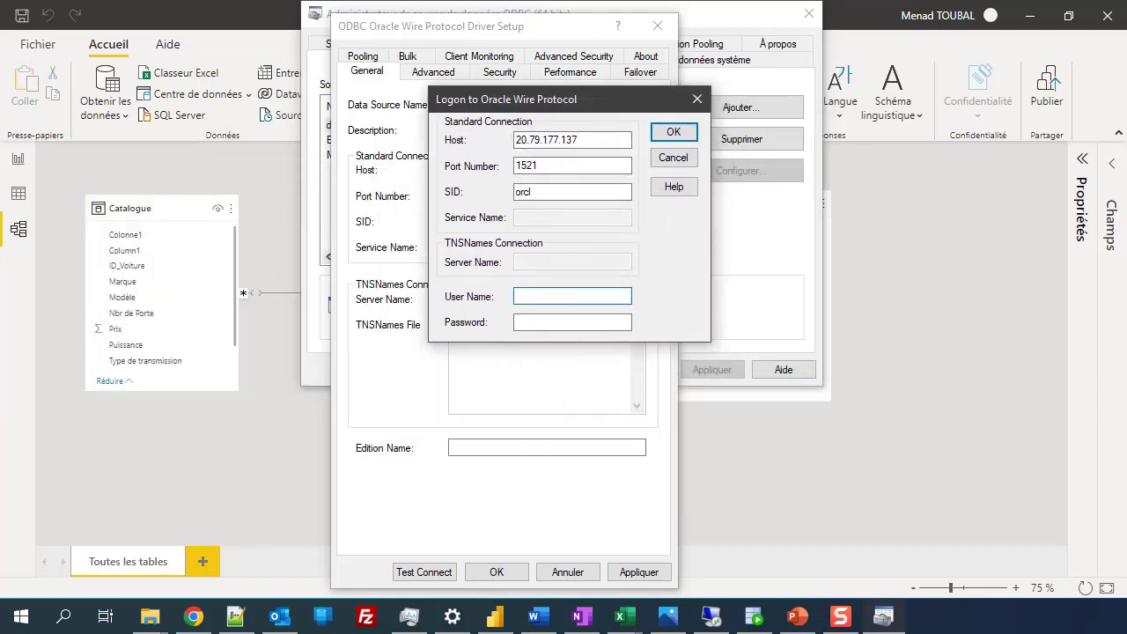
{"action": "type", "text": "HR"}
{"action": "key", "text": "Tab"}
{"action": "type", "text": "hr"}
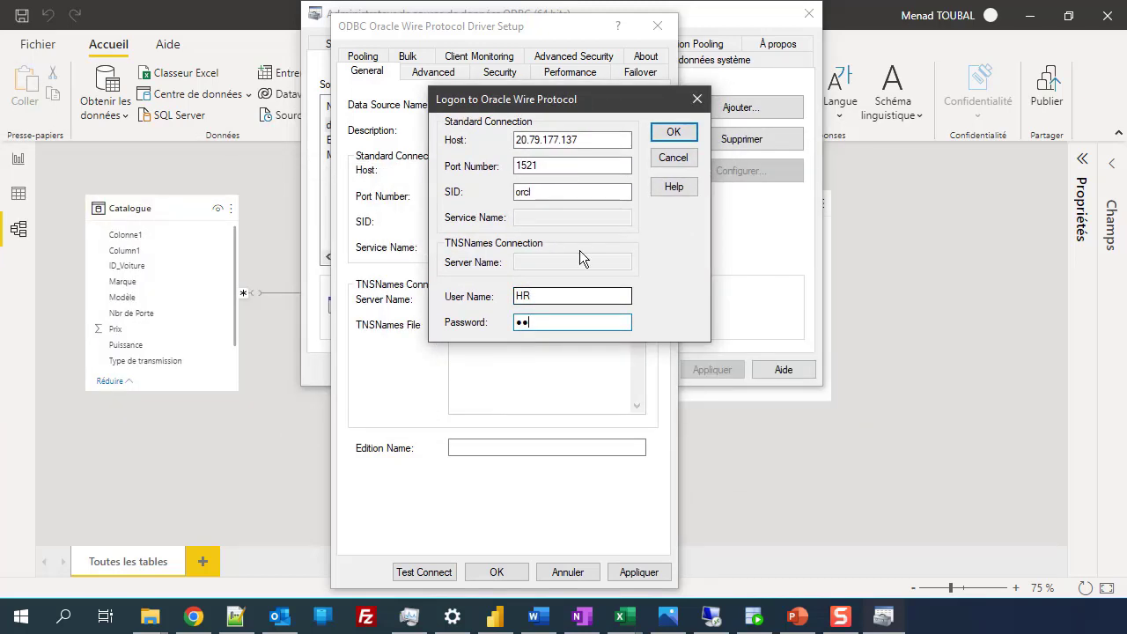
{"action": "left_click", "coordinate": [670, 132]}
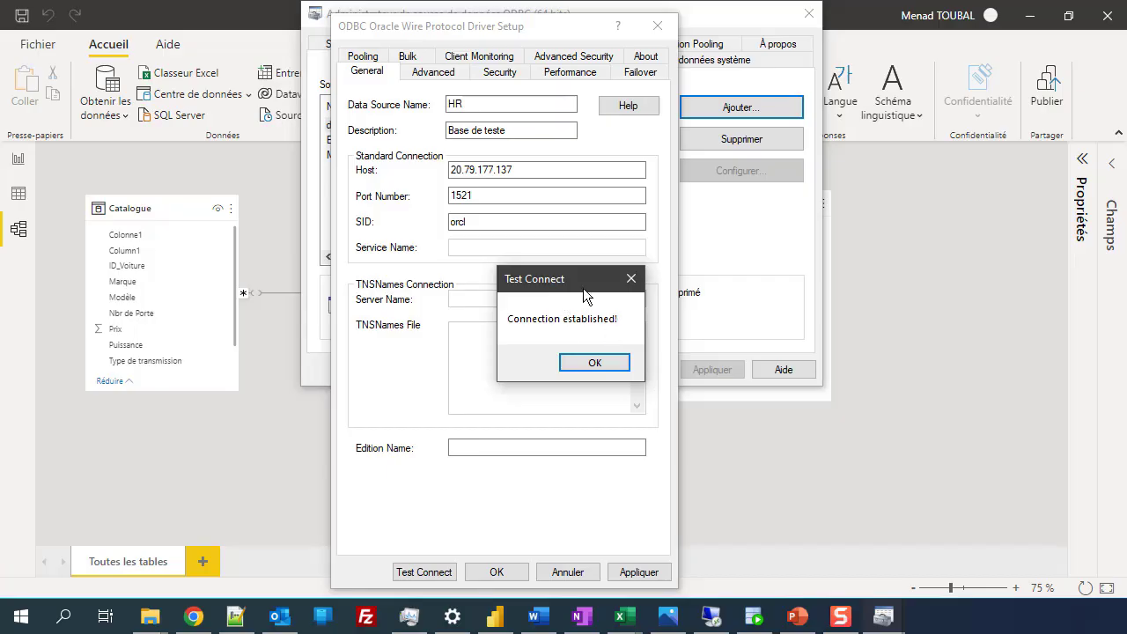
{"action": "left_click", "coordinate": [596, 363]}
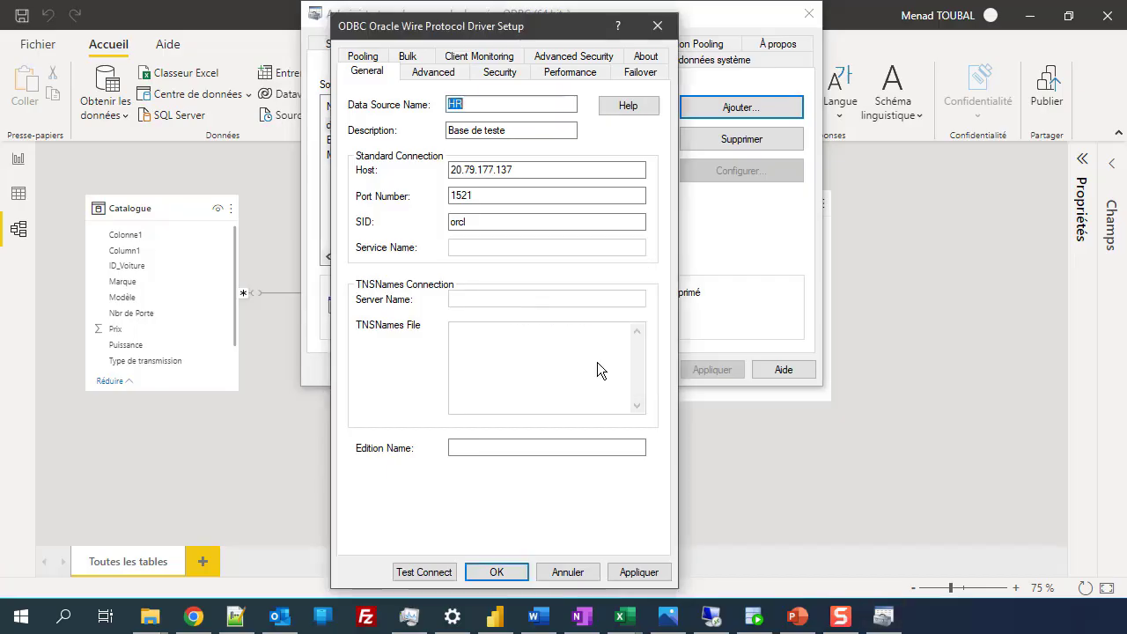
Step: Apply and save the HR data source, then close the ODBC administrator
{"action": "left_click", "coordinate": [638, 573]}
{"action": "left_click", "coordinate": [496, 572]}
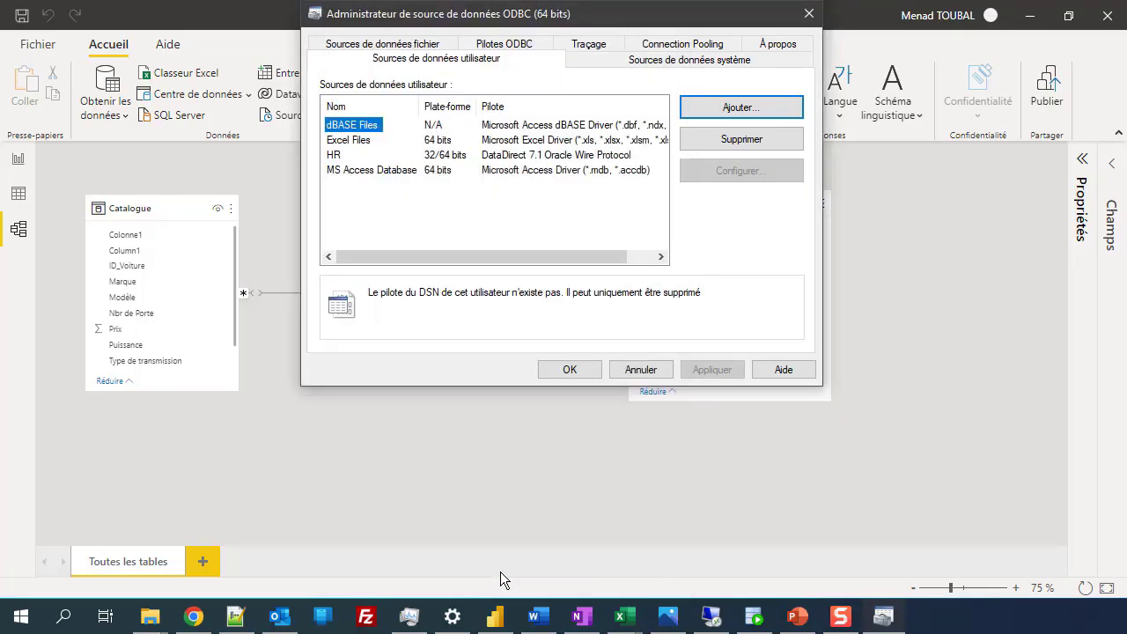
{"action": "left_click", "coordinate": [342, 156]}
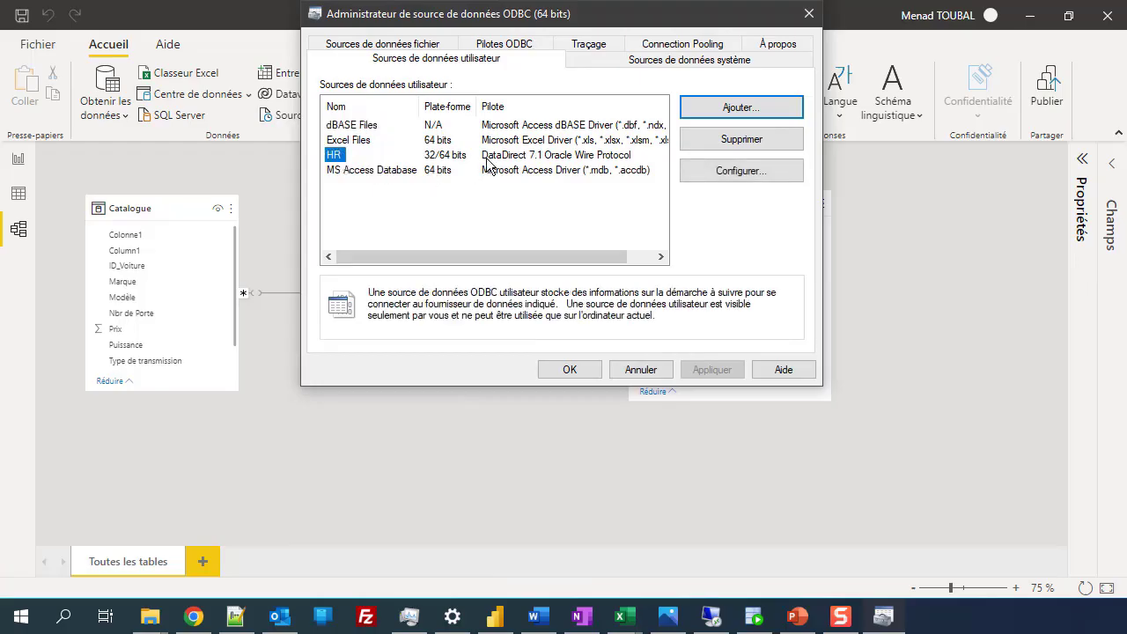
{"action": "left_click", "coordinate": [488, 159]}
{"action": "left_click", "coordinate": [334, 157]}
{"action": "left_click", "coordinate": [586, 373]}
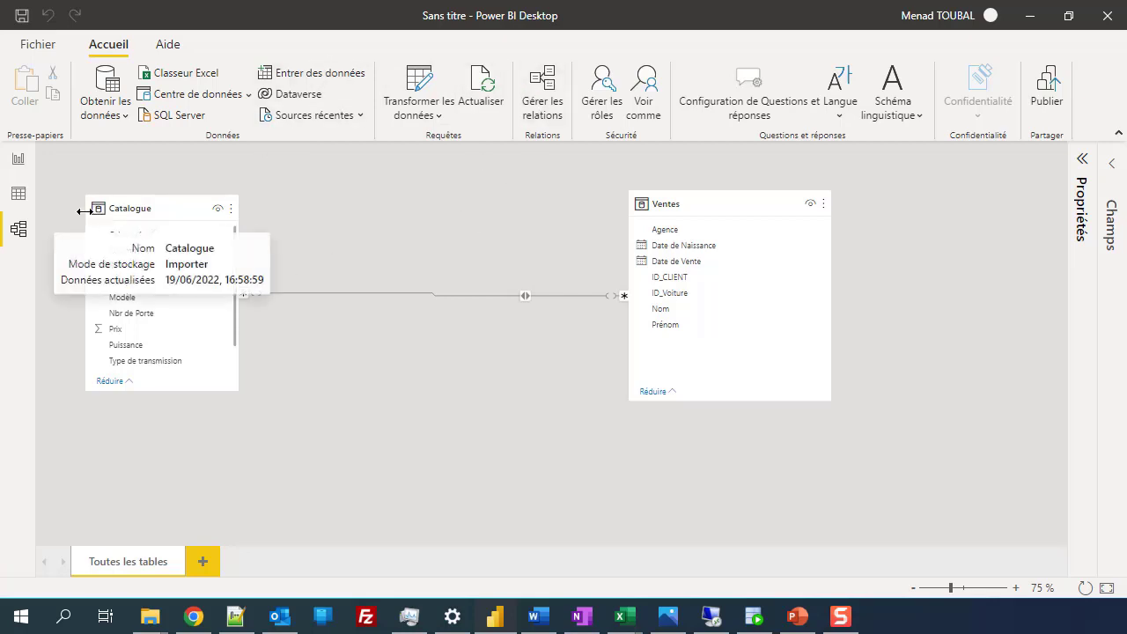
Step: Choose the ODBC connector from the Autre category of Obtenir les données and connect
{"action": "left_click", "coordinate": [112, 121]}
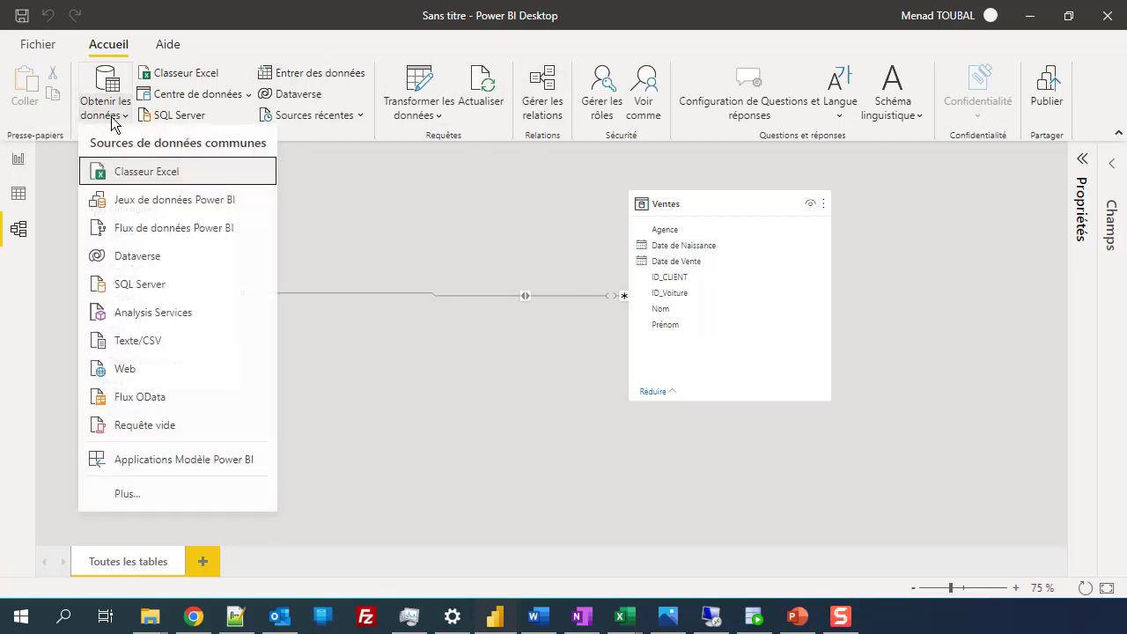
{"action": "left_click", "coordinate": [127, 494]}
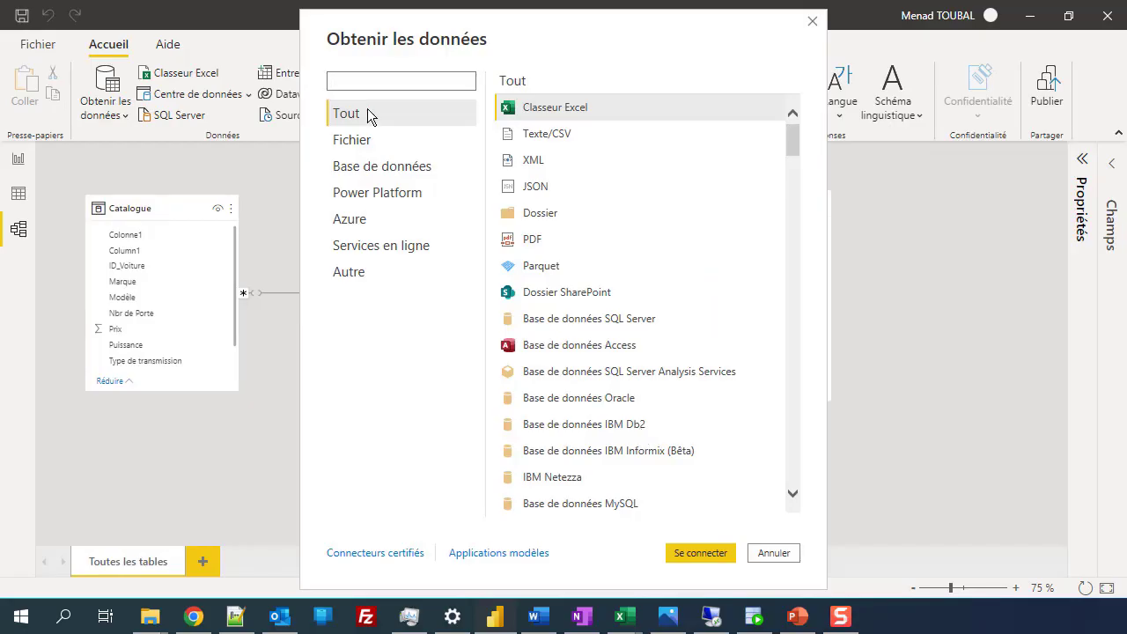
{"action": "left_click", "coordinate": [365, 277]}
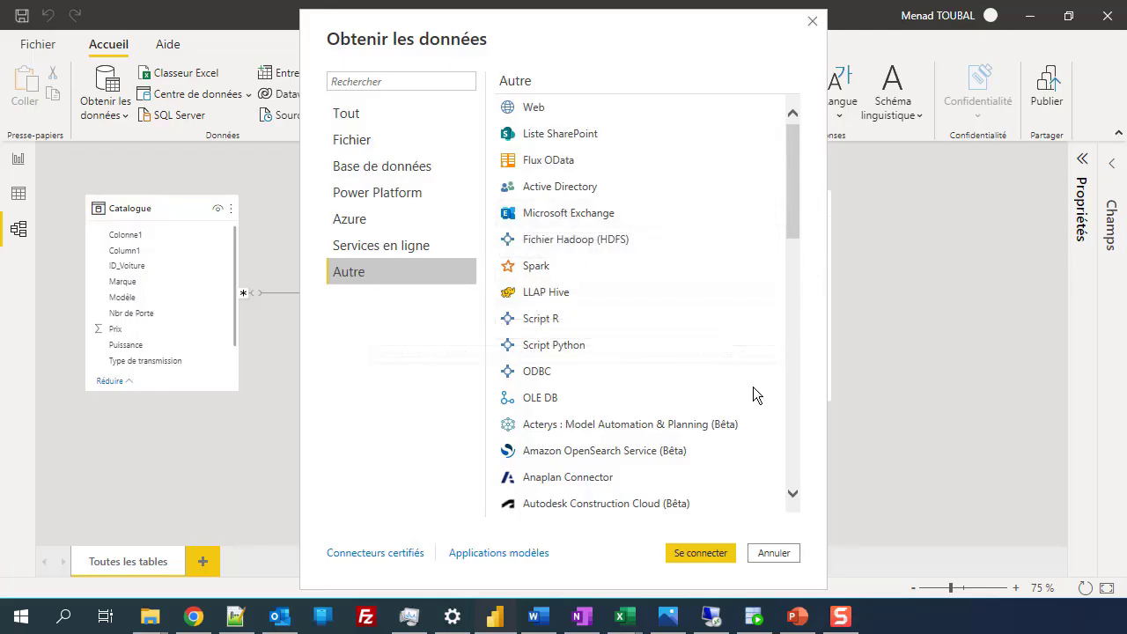
{"action": "left_click", "coordinate": [554, 374]}
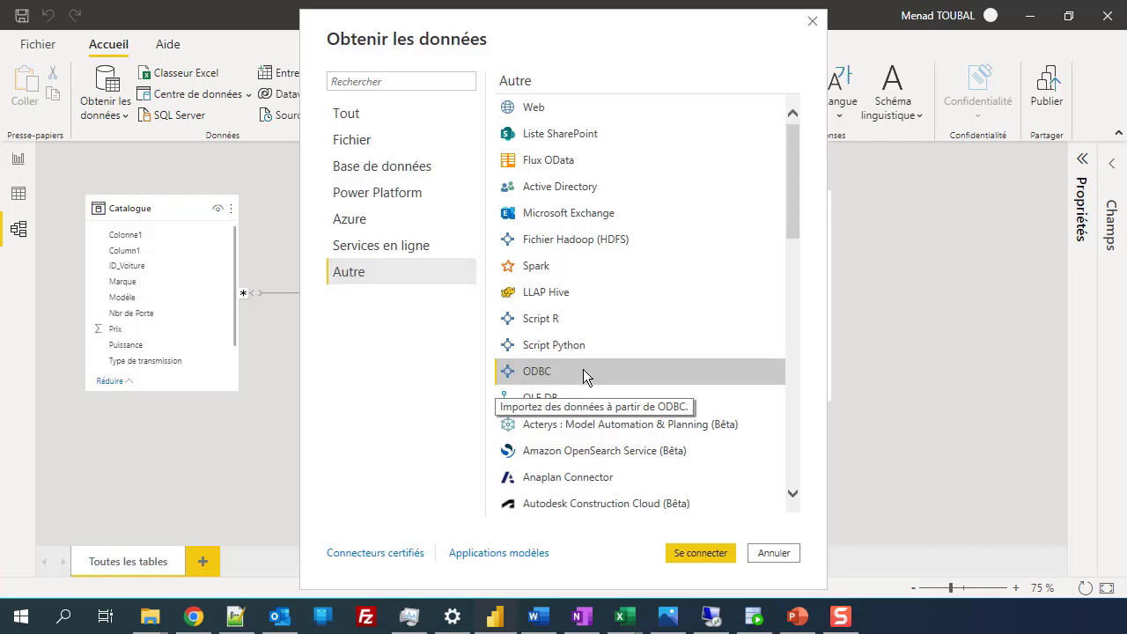
{"action": "left_click", "coordinate": [683, 554]}
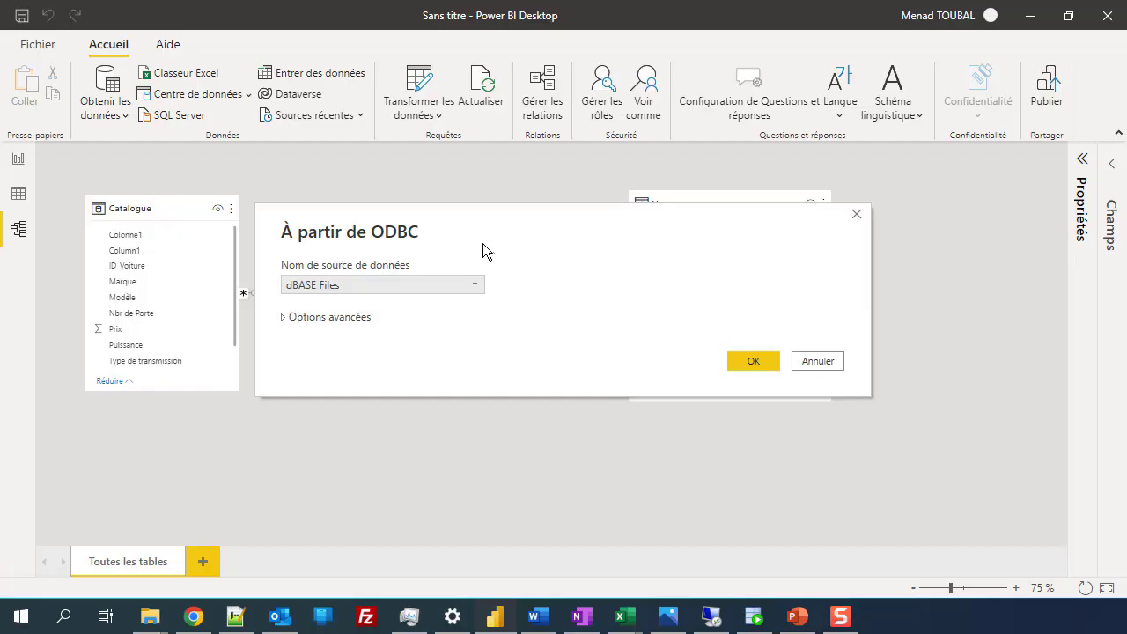
Step: Select HR as the ODBC data source name and confirm the connection
{"action": "left_click", "coordinate": [394, 287]}
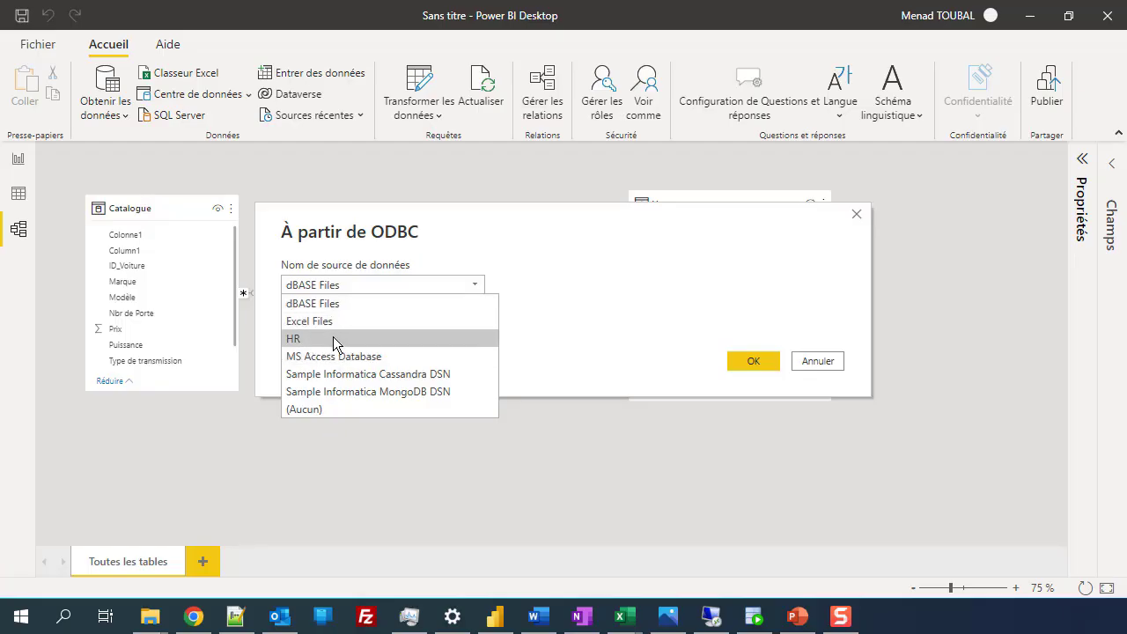
{"action": "left_click", "coordinate": [370, 340]}
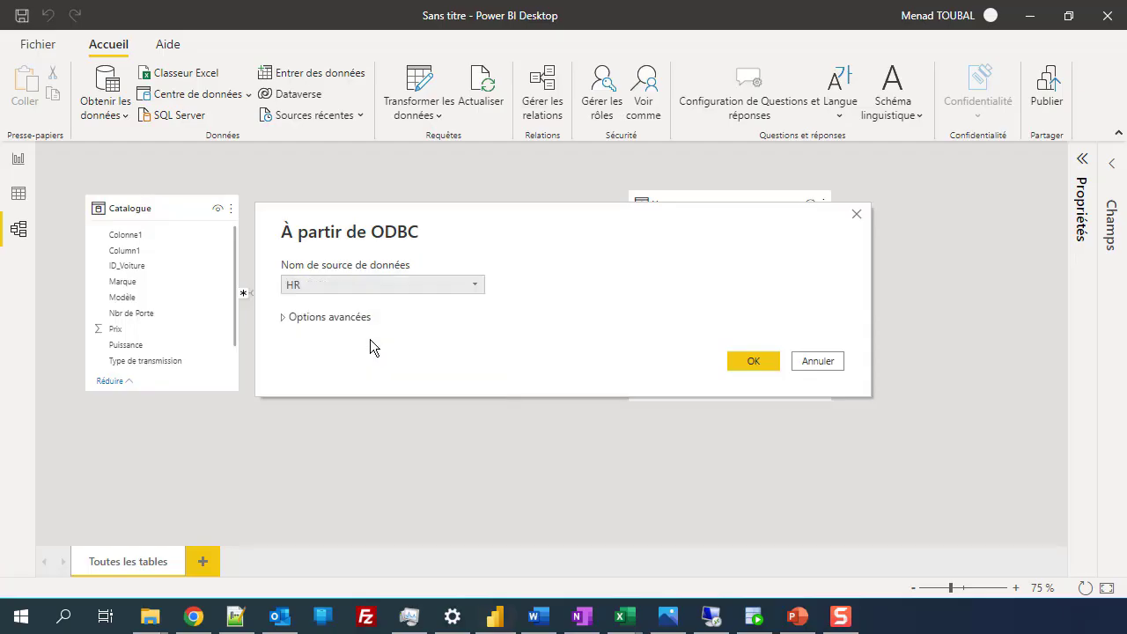
{"action": "left_click", "coordinate": [285, 318]}
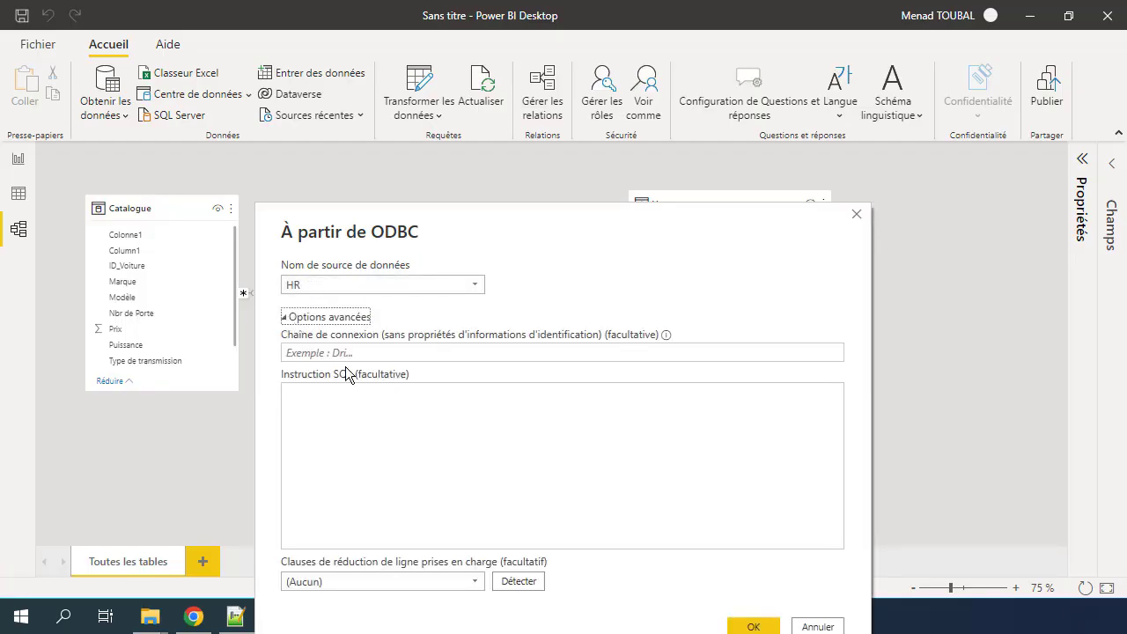
{"action": "left_click", "coordinate": [286, 318]}
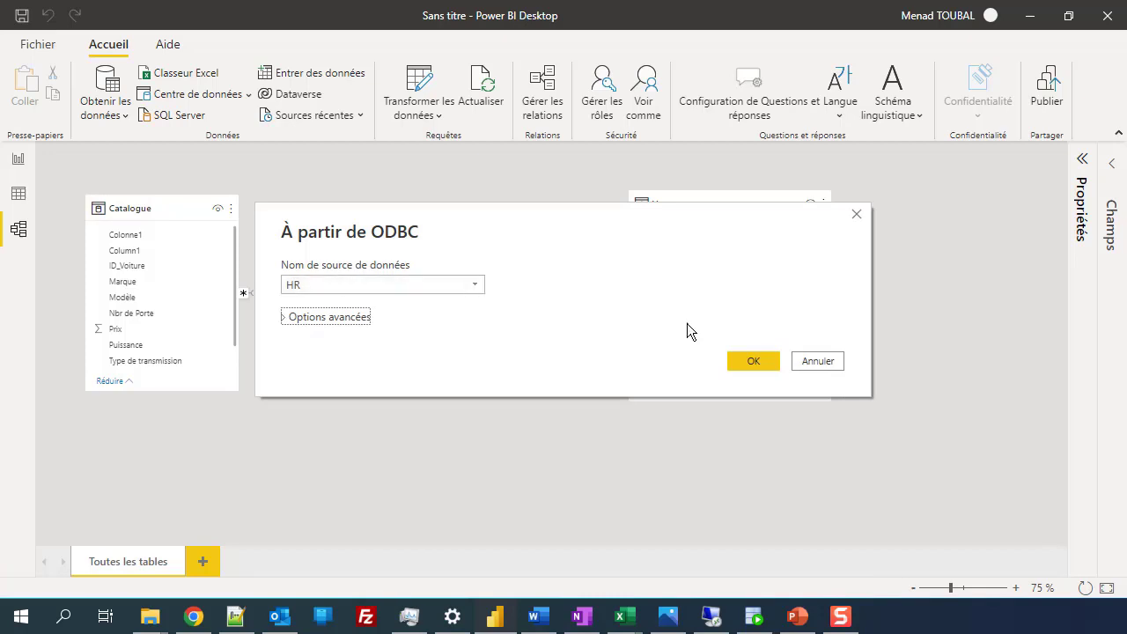
{"action": "left_click", "coordinate": [750, 362]}
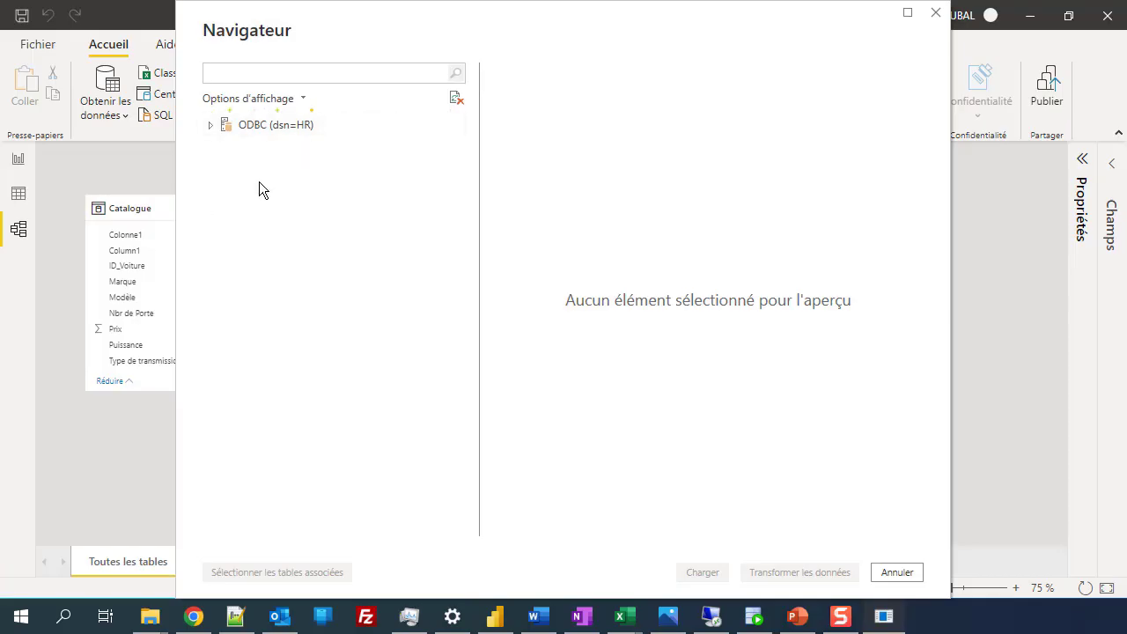
Step: Expand ODBC (dsn=HR) and its HR schema, then tick COUNTRIES to preview its rows
{"action": "left_click", "coordinate": [210, 125]}
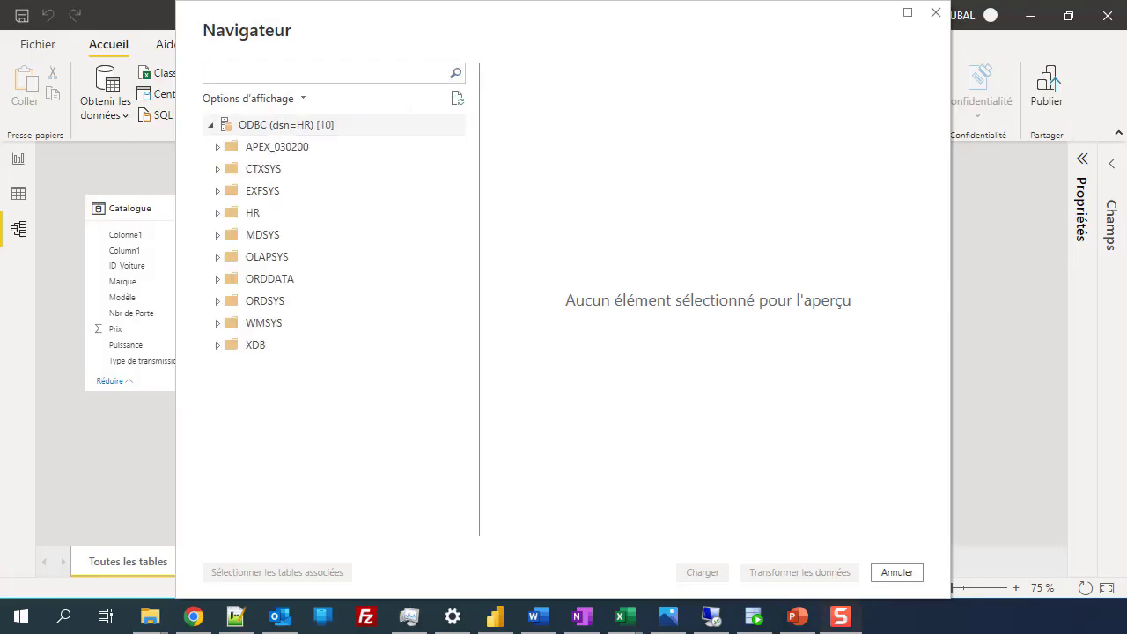
{"action": "left_click", "coordinate": [215, 126]}
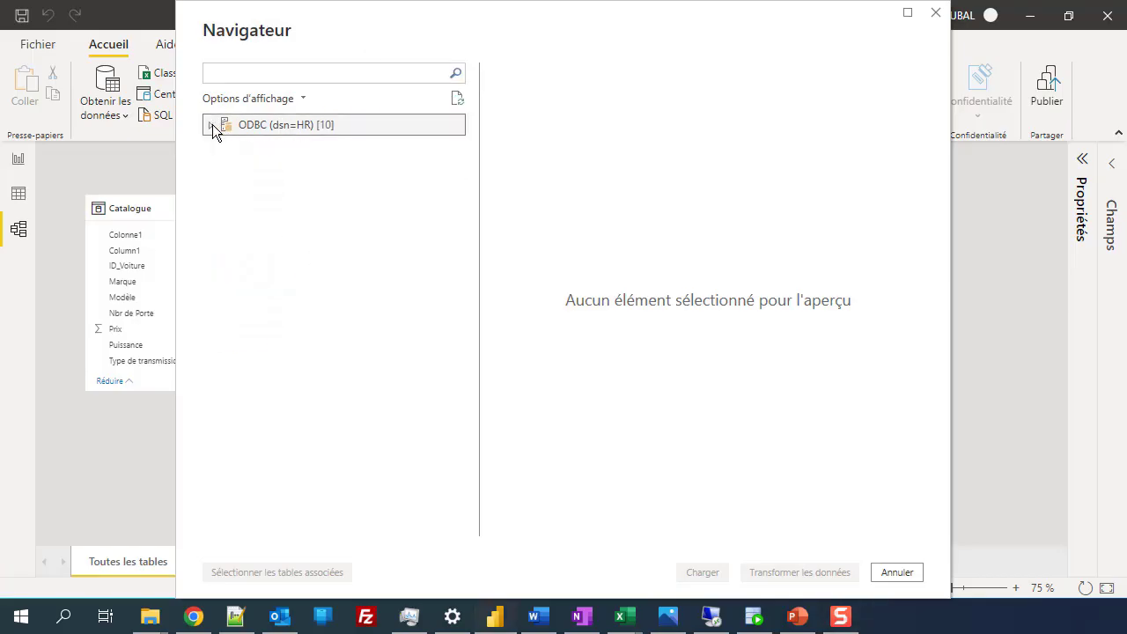
{"action": "left_click", "coordinate": [215, 126]}
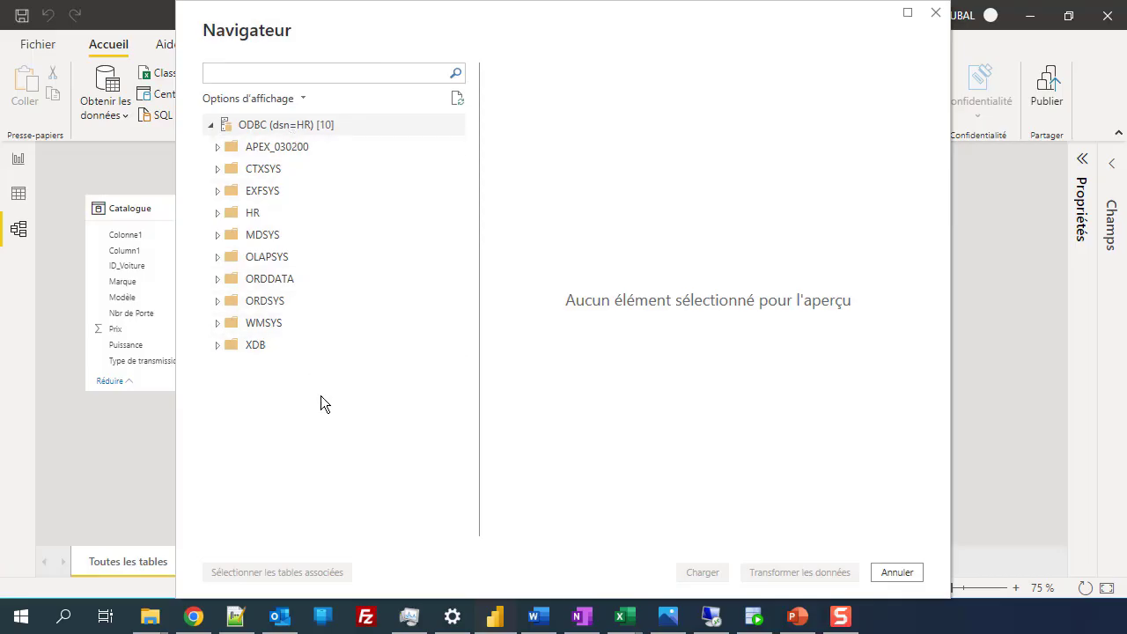
{"action": "left_click", "coordinate": [216, 214]}
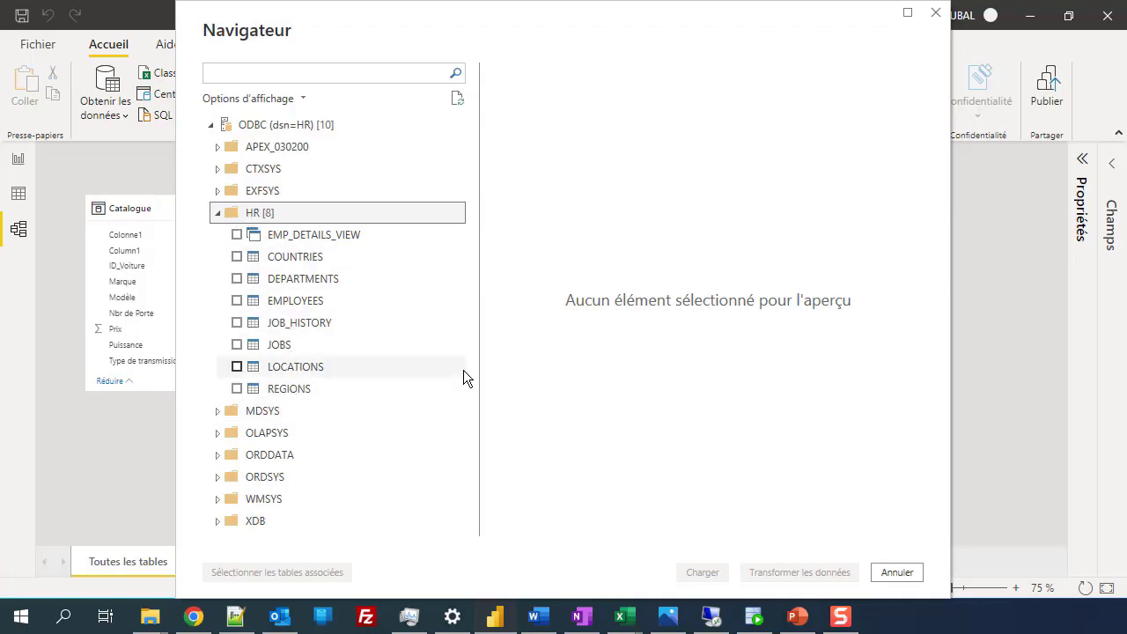
{"action": "left_click", "coordinate": [236, 256]}
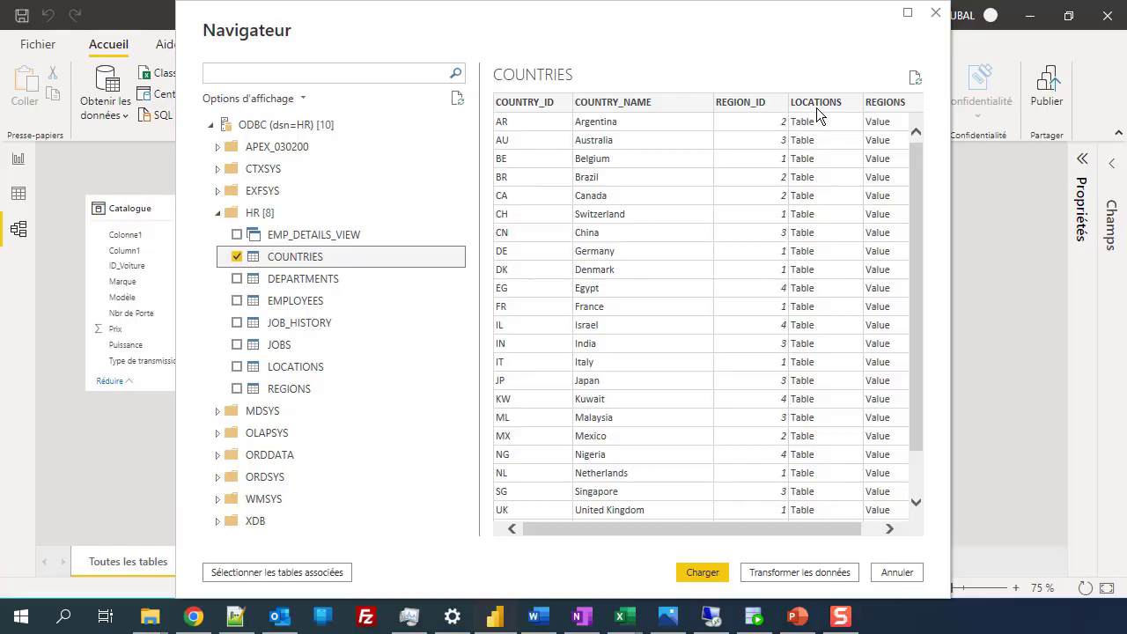
Step: Tick DEPARTMENTS, EMPLOYEES, JOB_HISTORY, JOBS, LOCATIONS, REGIONS and EMP_DETAILS_VIEW, then load them with Charger
{"action": "left_click_drag", "start_coordinate": [725, 529], "coordinate": [678, 294]}
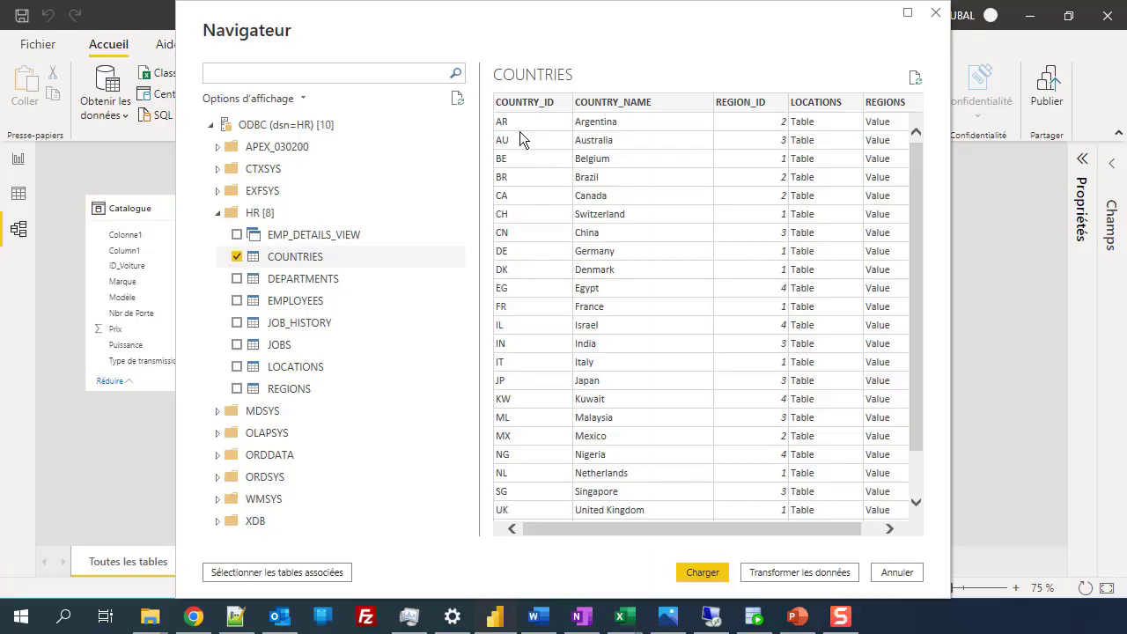
{"action": "left_click", "coordinate": [237, 279]}
{"action": "left_click", "coordinate": [236, 301]}
{"action": "left_click", "coordinate": [237, 322]}
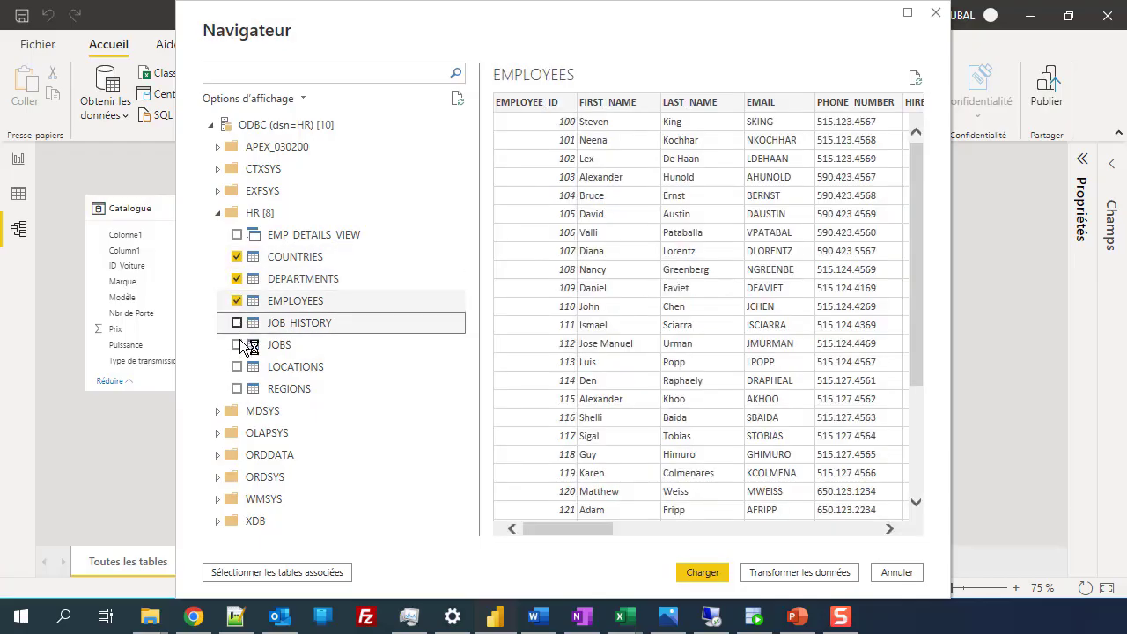
{"action": "left_click", "coordinate": [237, 344]}
{"action": "left_click", "coordinate": [236, 366]}
{"action": "left_click", "coordinate": [236, 388]}
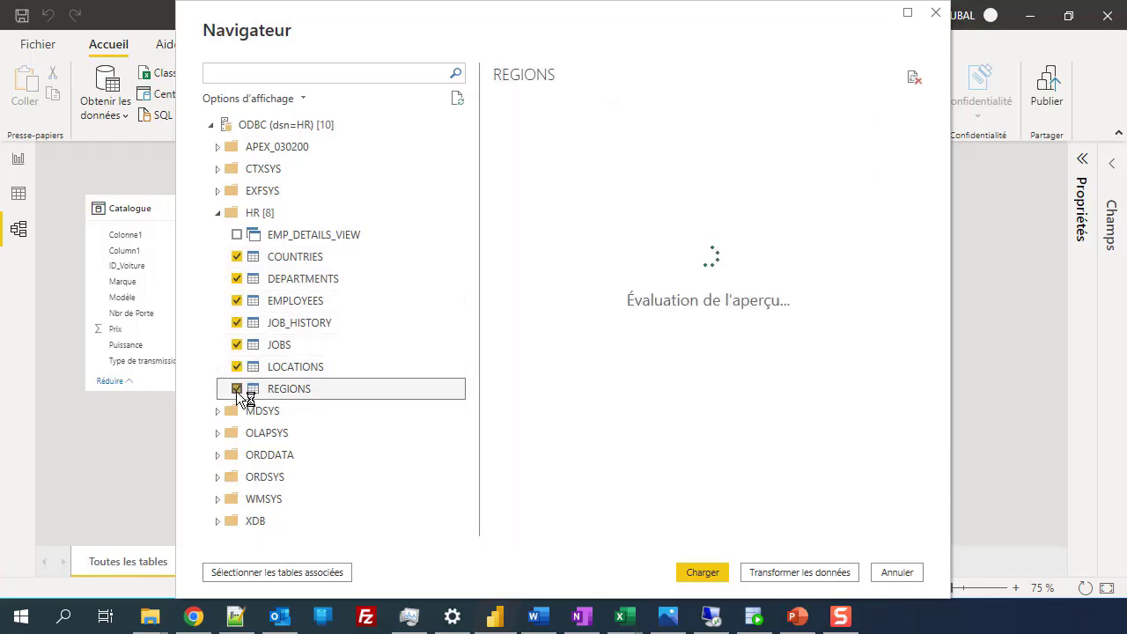
{"action": "left_click", "coordinate": [259, 236]}
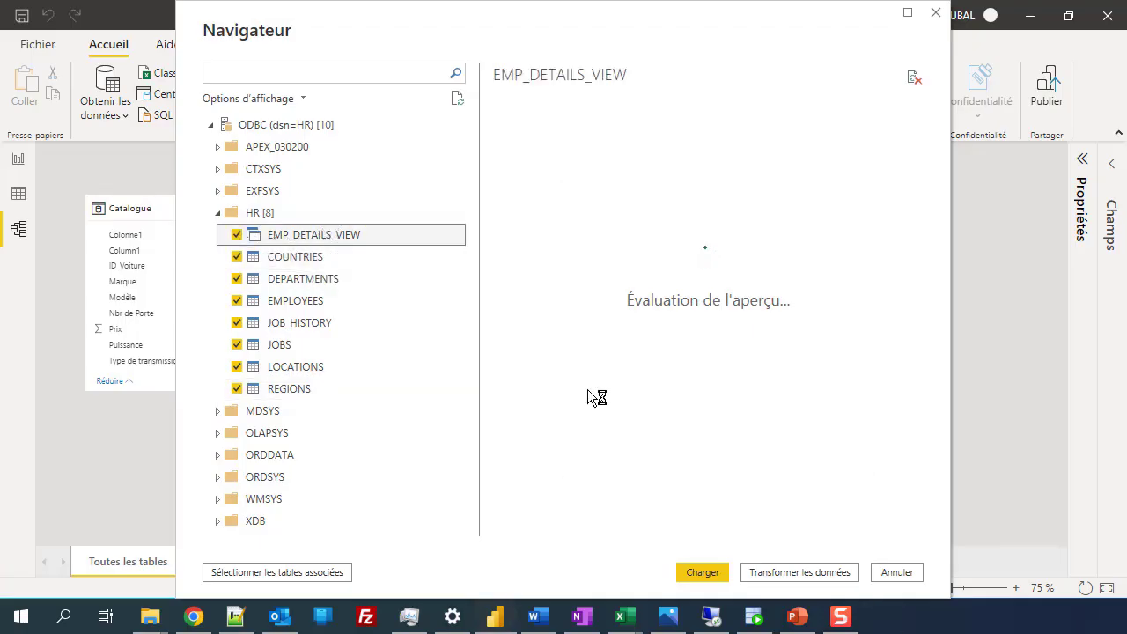
{"action": "left_click", "coordinate": [713, 573]}
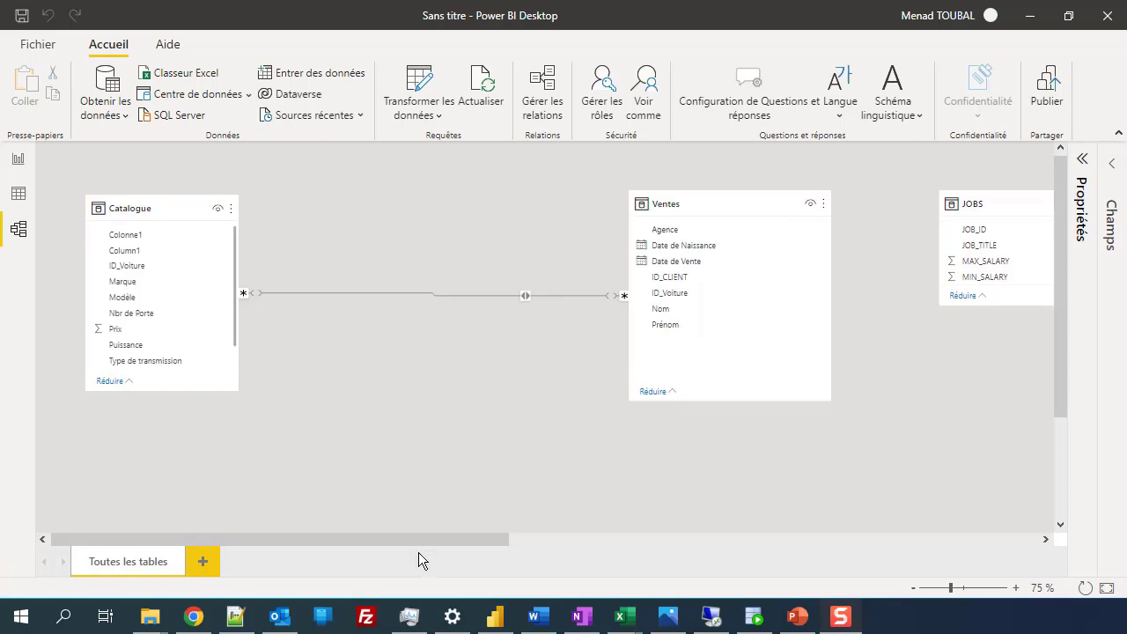
Step: Bring the related HR tables into view in the model diagram and nudge EMPLOYEES higher
{"action": "left_click_drag", "start_coordinate": [407, 540], "coordinate": [764, 529]}
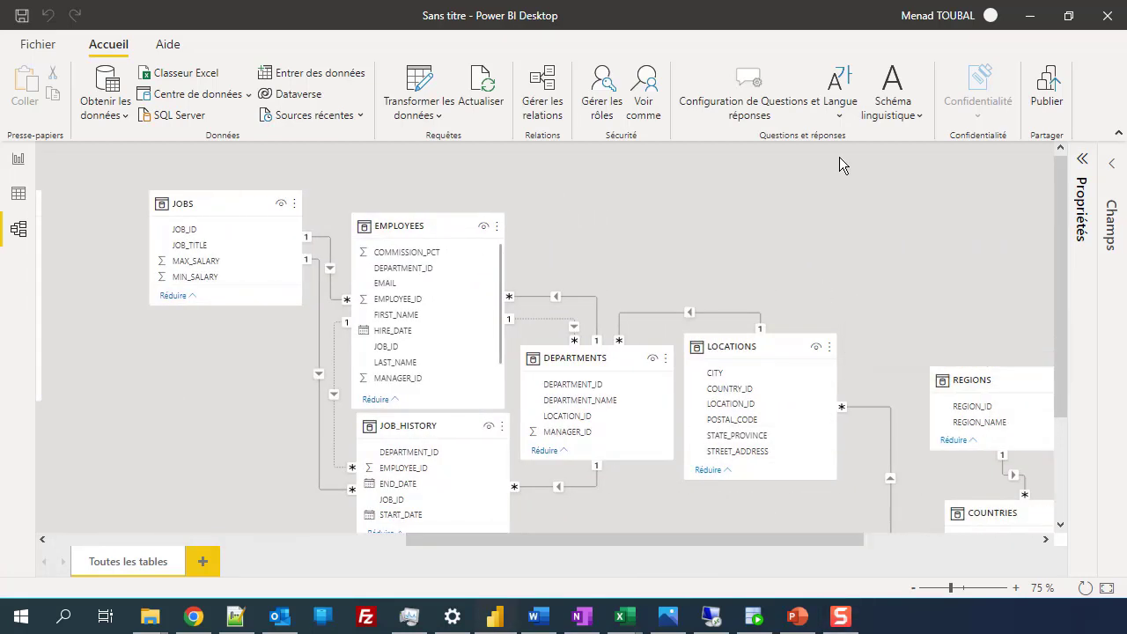
{"action": "scroll", "coordinate": [822, 182], "scroll_direction": "down", "scroll_amount": 2}
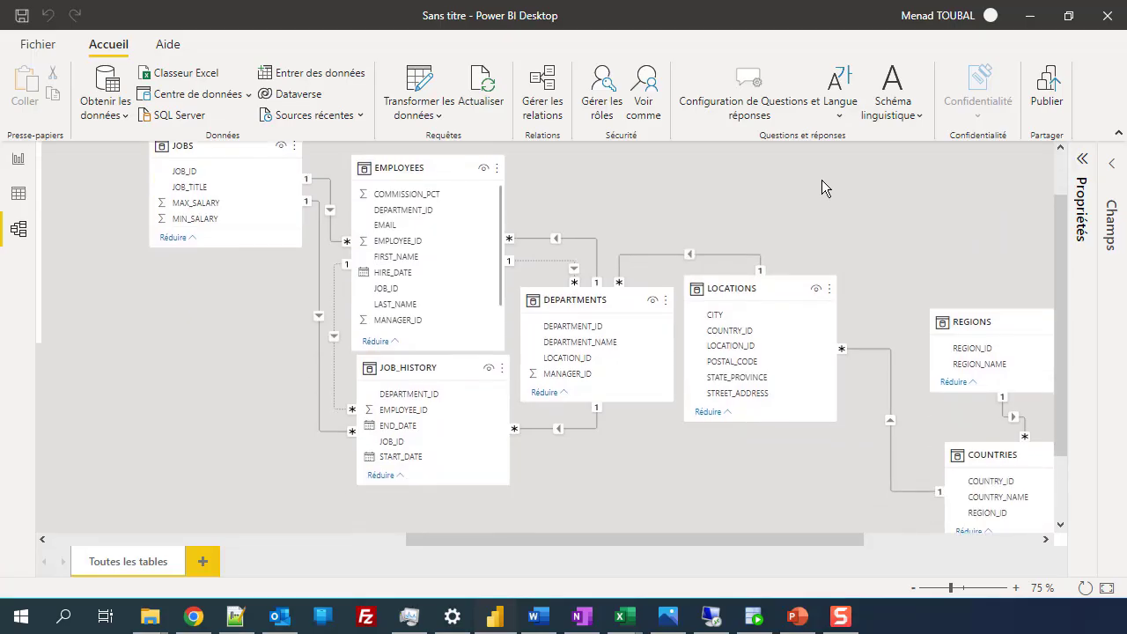
{"action": "scroll", "coordinate": [821, 179], "scroll_direction": "up", "scroll_amount": 2}
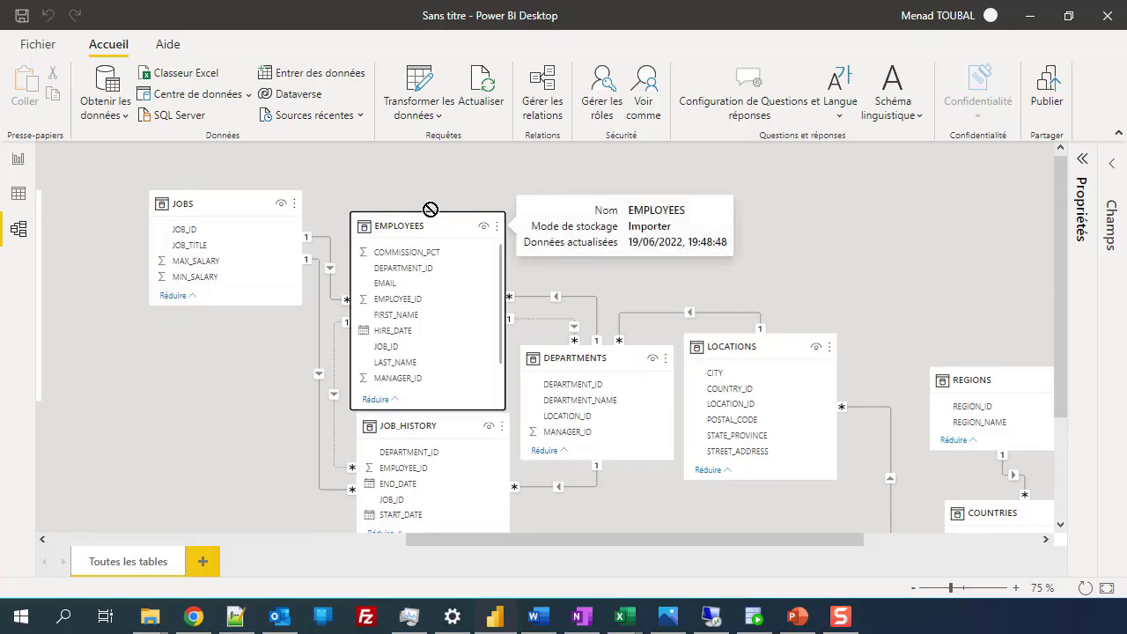
{"action": "left_click_drag", "start_coordinate": [430, 211], "coordinate": [417, 164]}
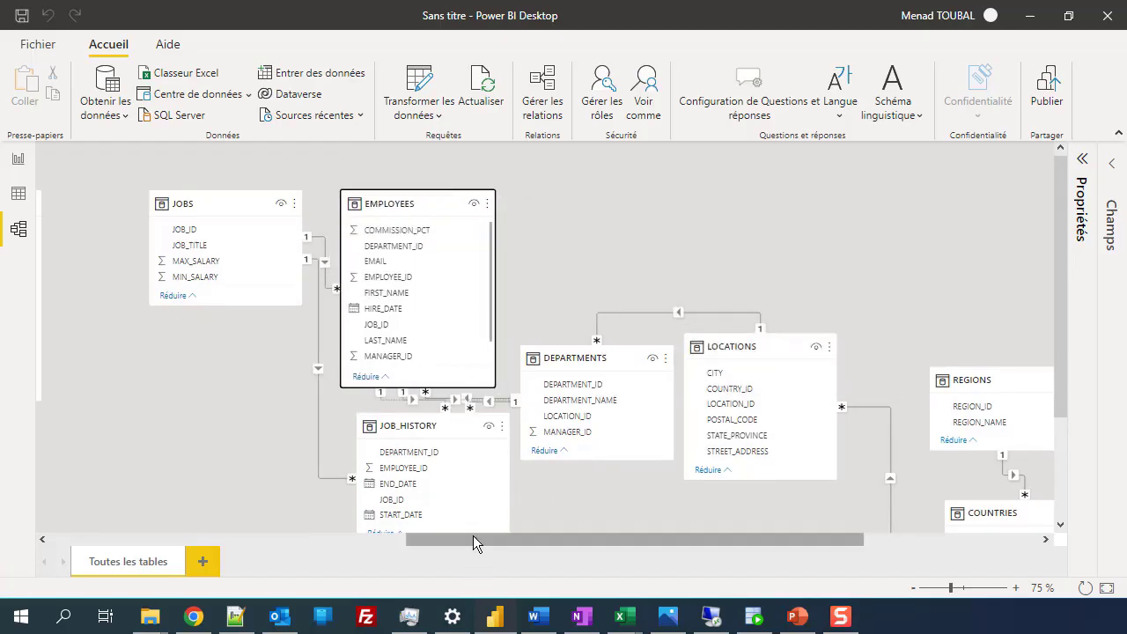
{"action": "left_click_drag", "start_coordinate": [473, 535], "coordinate": [500, 539]}
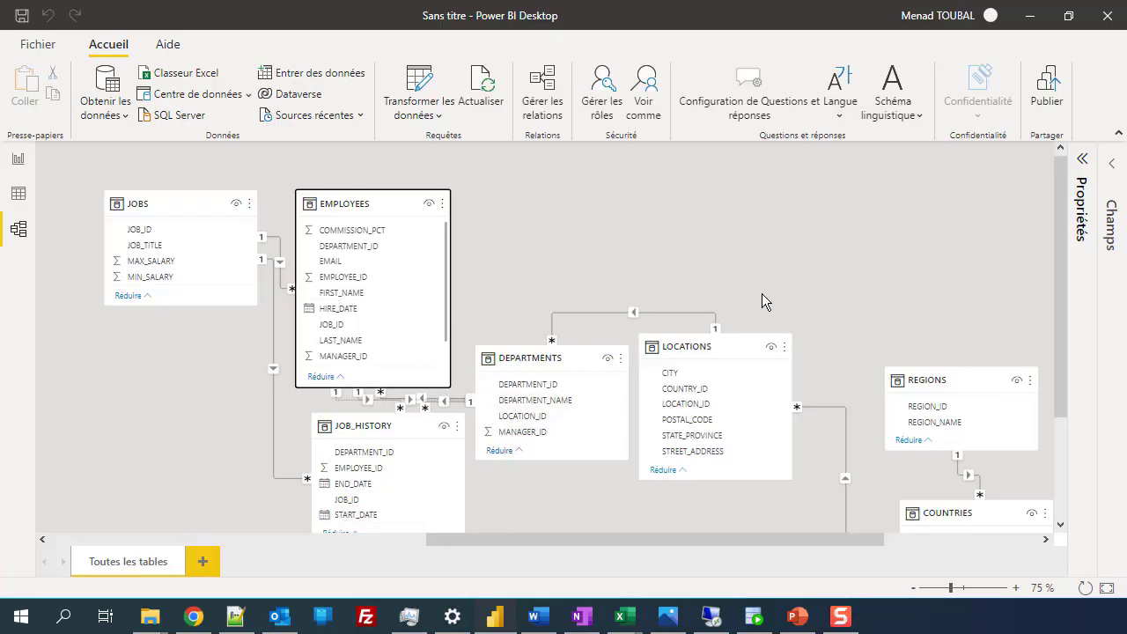
{"action": "scroll", "coordinate": [761, 295], "scroll_direction": "down", "scroll_amount": 3}
{"action": "scroll", "coordinate": [718, 378], "scroll_direction": "up", "scroll_amount": 3}
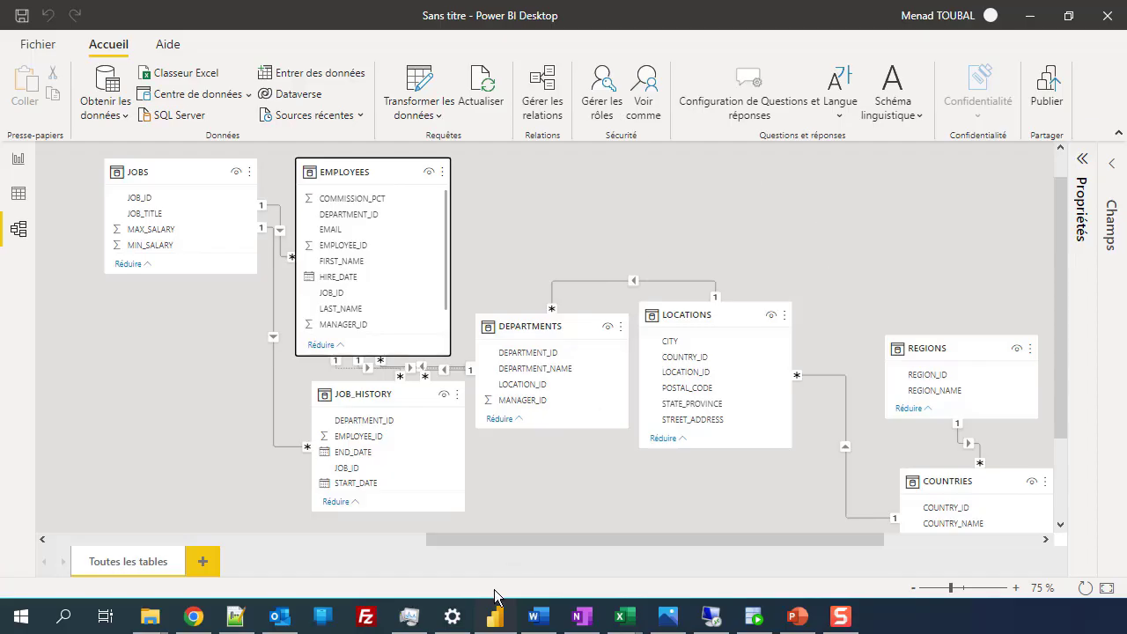
{"action": "mouse_move", "coordinate": [552, 544]}
{"action": "left_mouse_down"}
{"action": "mouse_move", "coordinate": [579, 541]}
{"action": "mouse_move", "coordinate": [543, 547]}
{"action": "left_mouse_up"}
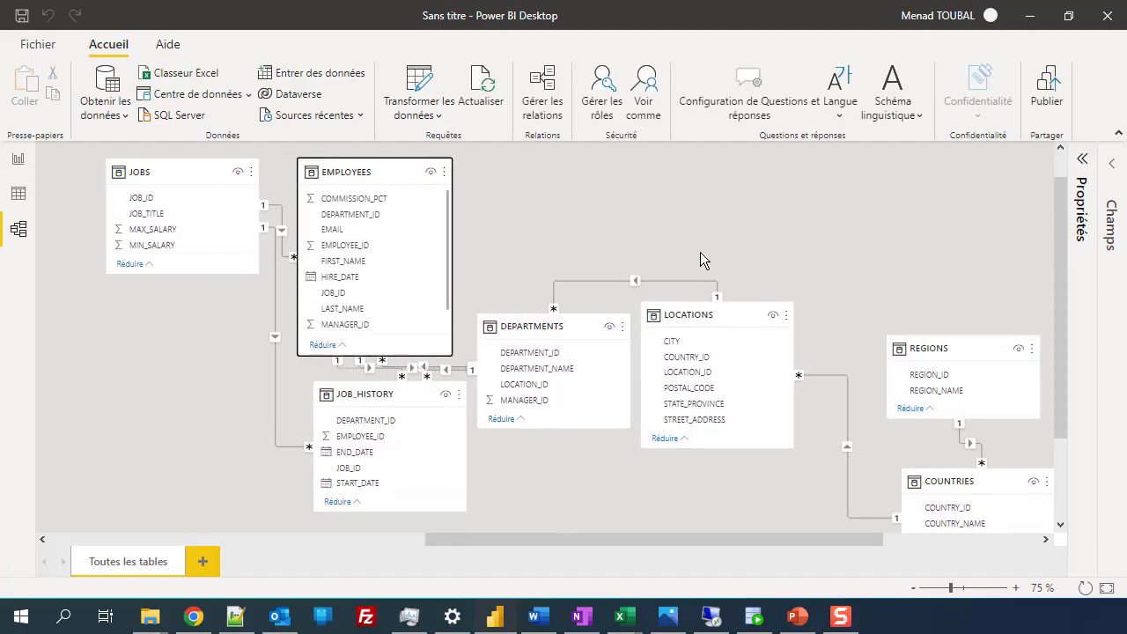